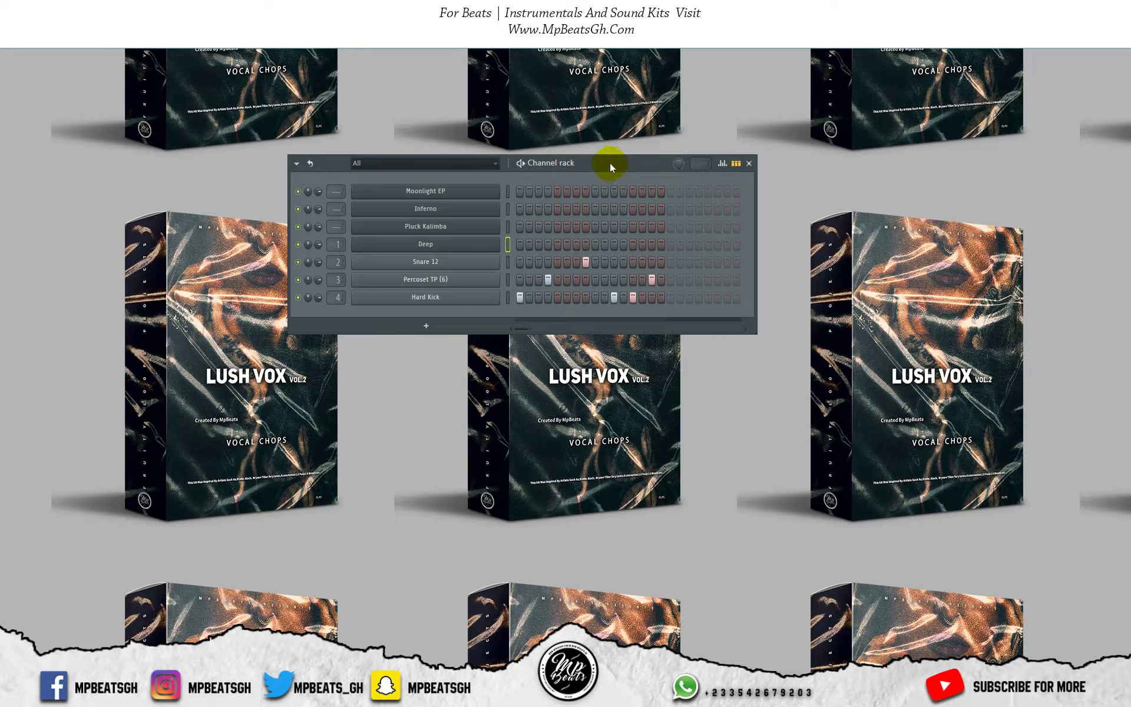
Step: Play the drum pattern and open the Percoset TP (6) channel's sampler settings
key(space)
click(336, 282)
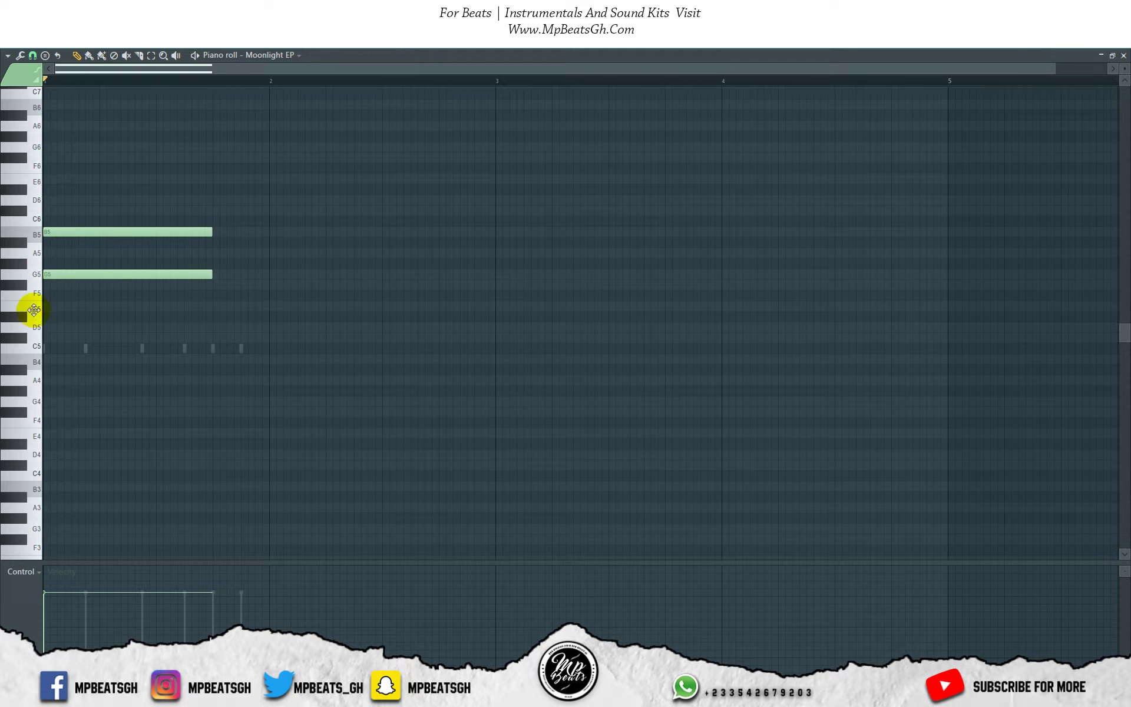
Step: Audition the opening B5-G5-E5 chord and add the A5-F#5-D5 chord at bar 2
key(space)
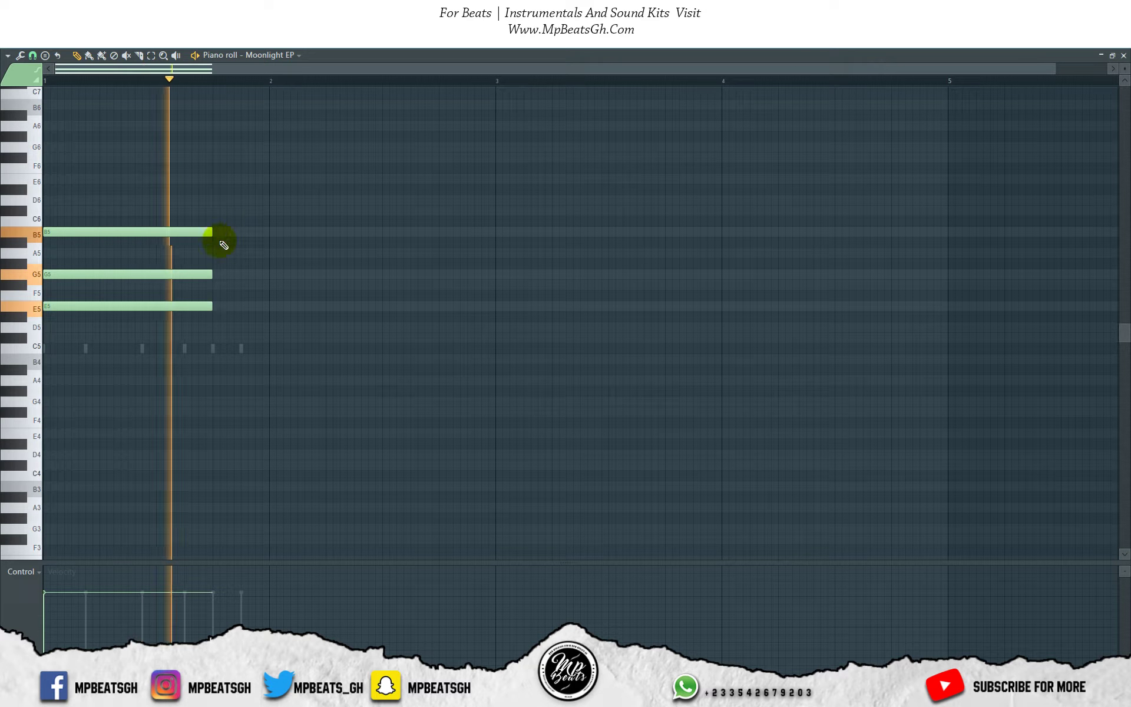
key(space)
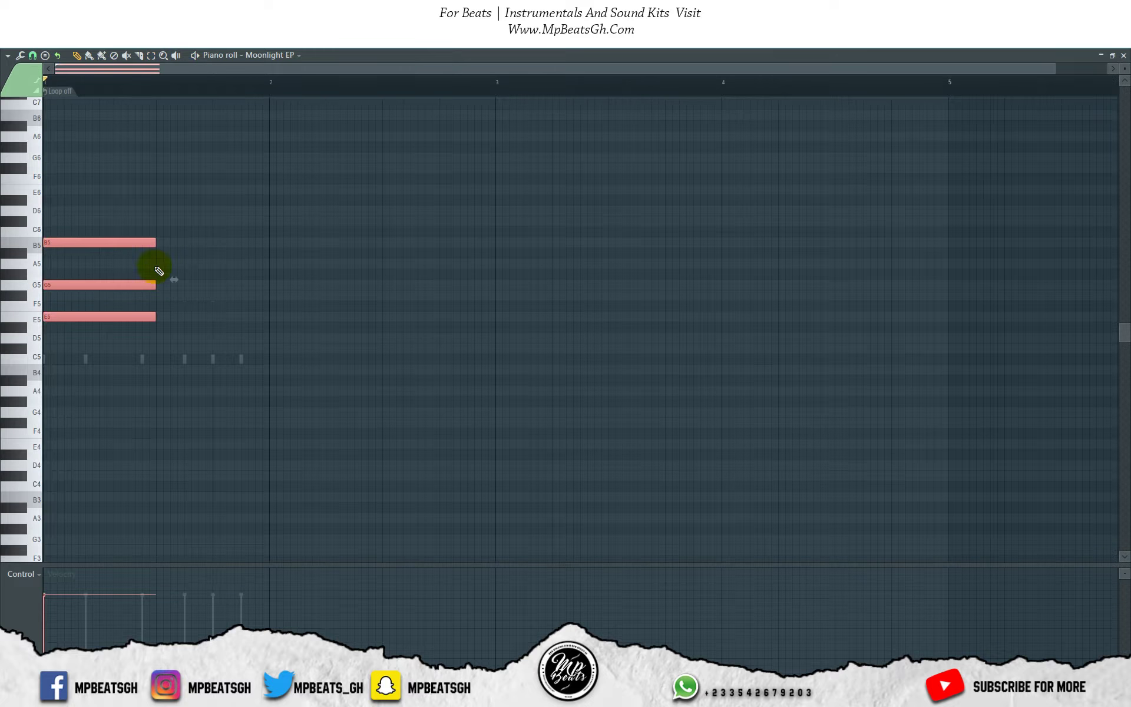
key(space)
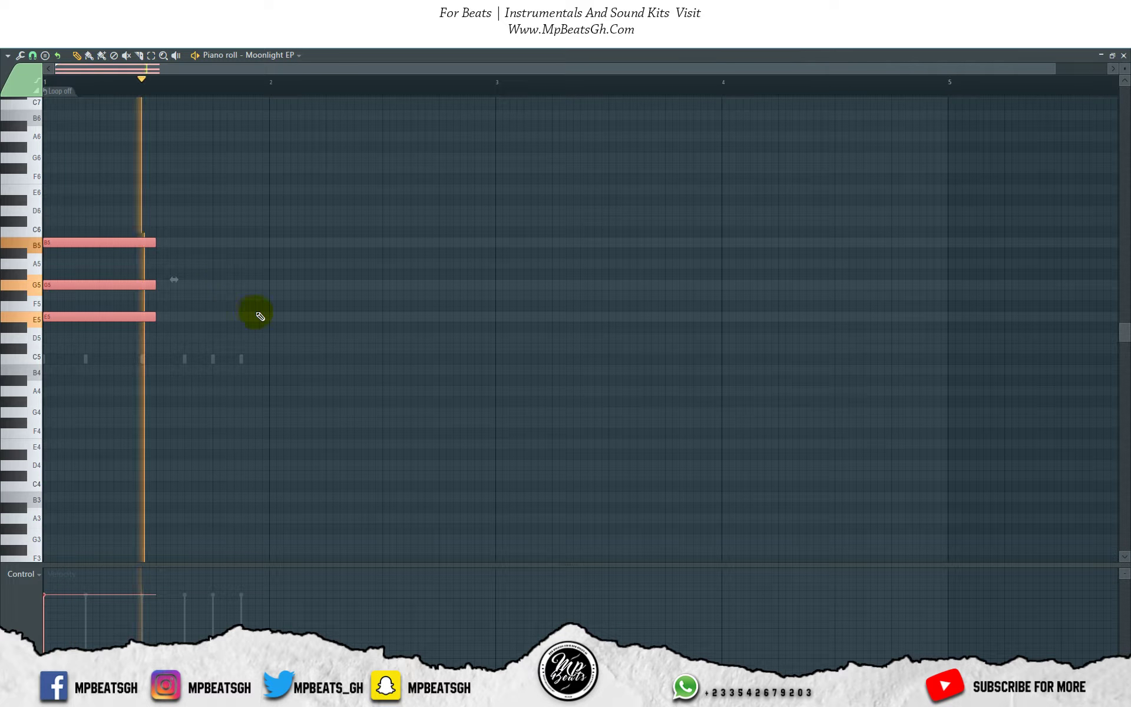
key(space)
click(270, 263)
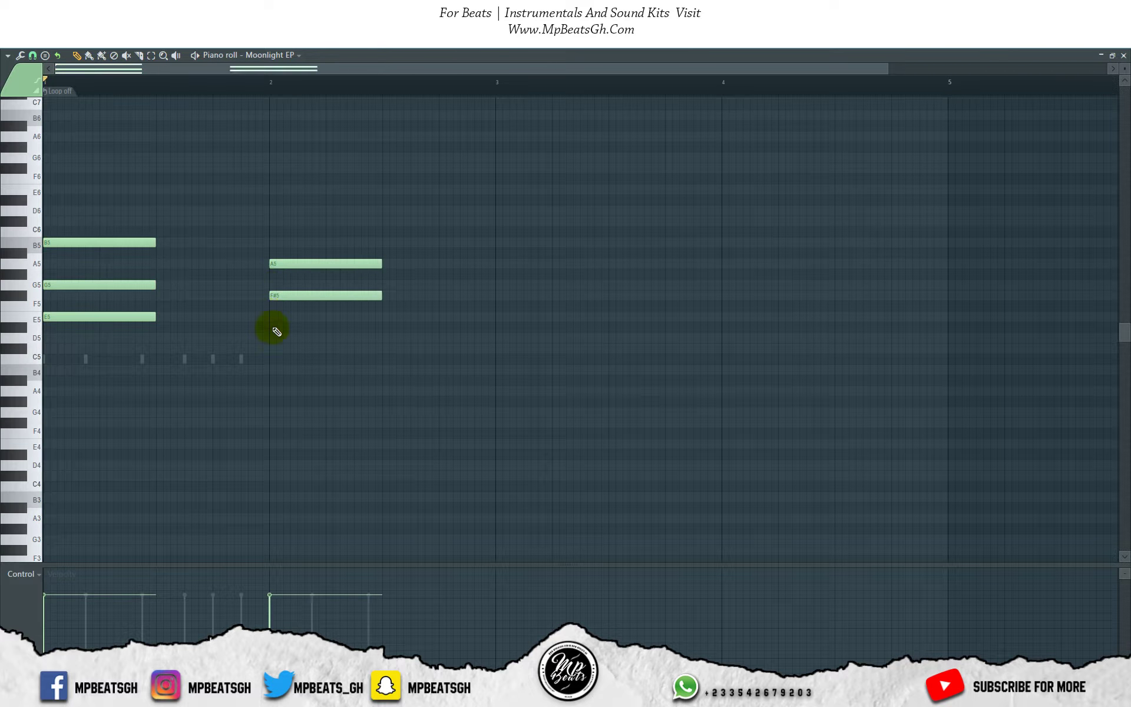
drag(282, 340, 269, 335)
key(space)
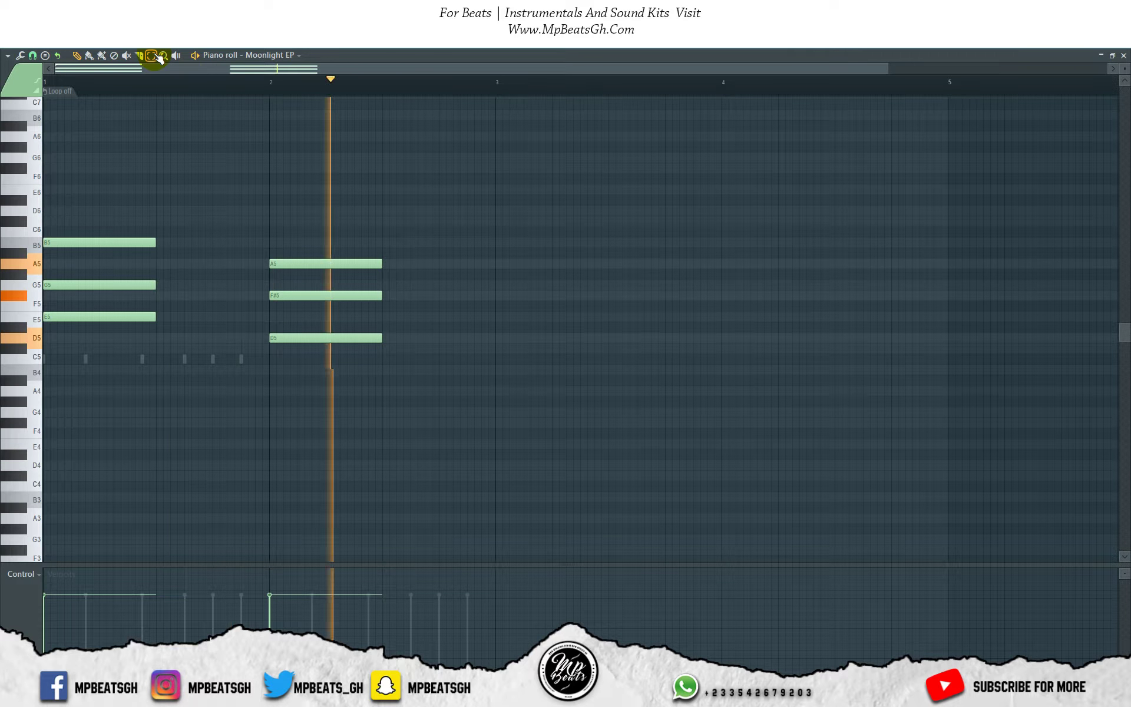
key(space)
Step: Duplicate both chords into bars 3-4, delete the extra bar-4 chord, and play the progression
drag(51, 189, 399, 347)
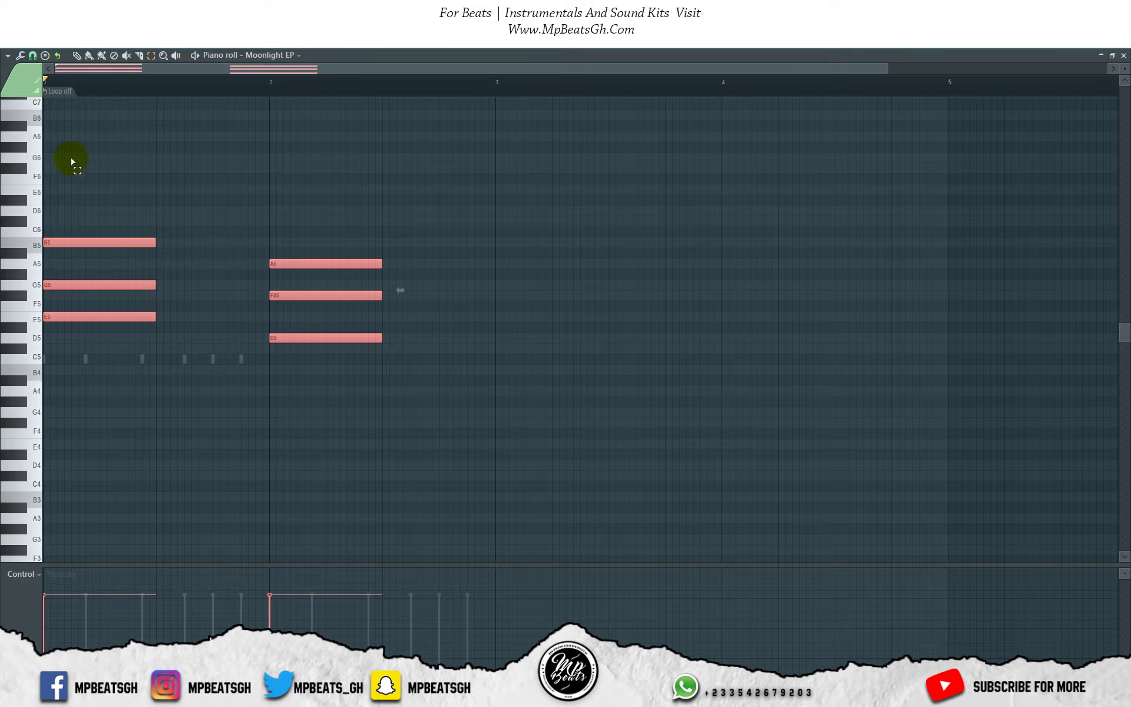
key(ctrl+b)
right_click(723, 292)
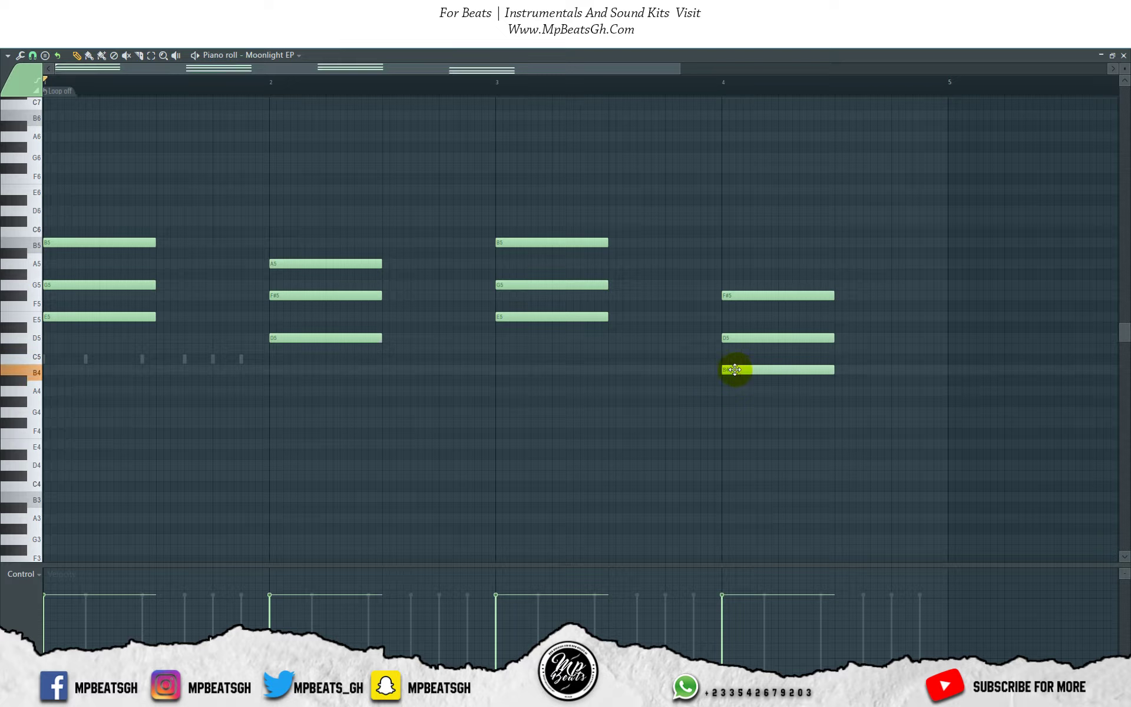
key(space)
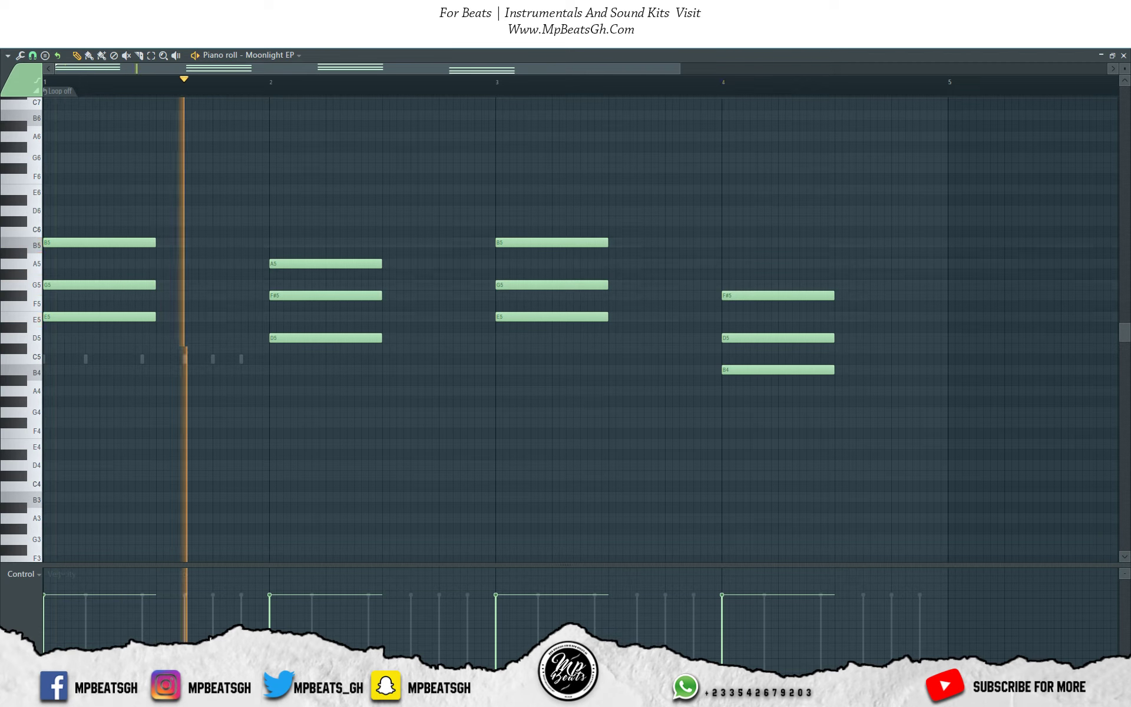
click(23, 68)
click(23, 68)
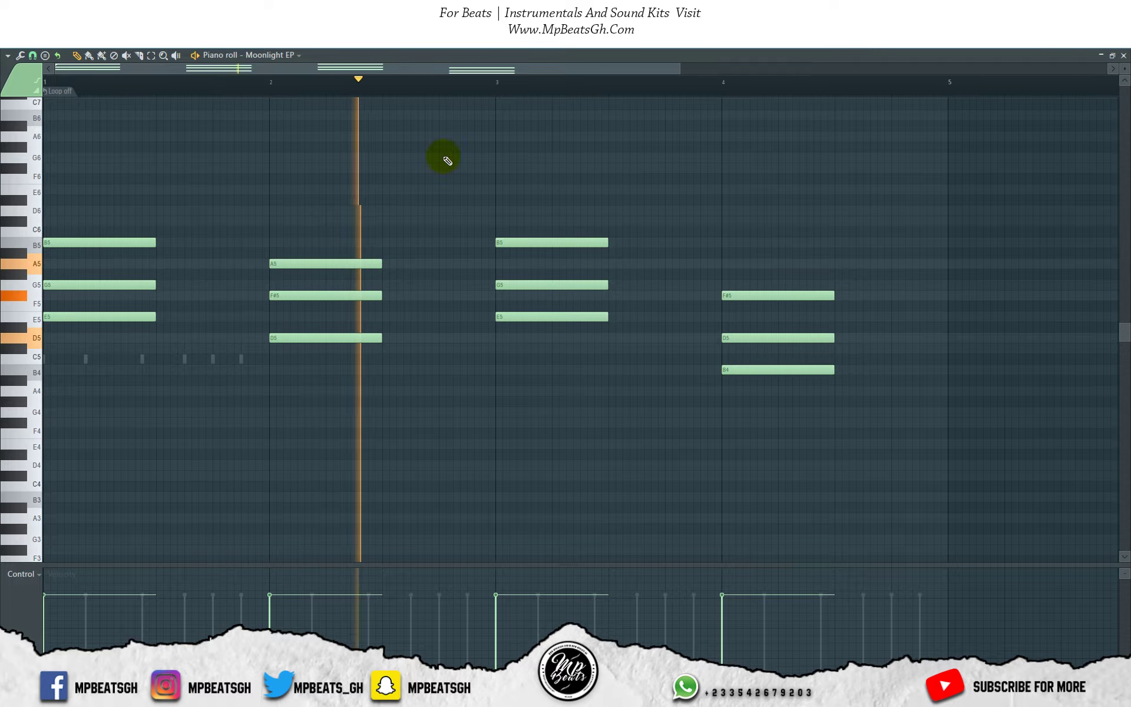
Step: Select the bar-2 and bar-4 chords, nudge them slightly ahead of the beat, and play back
key(space)
drag(268, 196, 450, 498)
drag(839, 516, 715, 286)
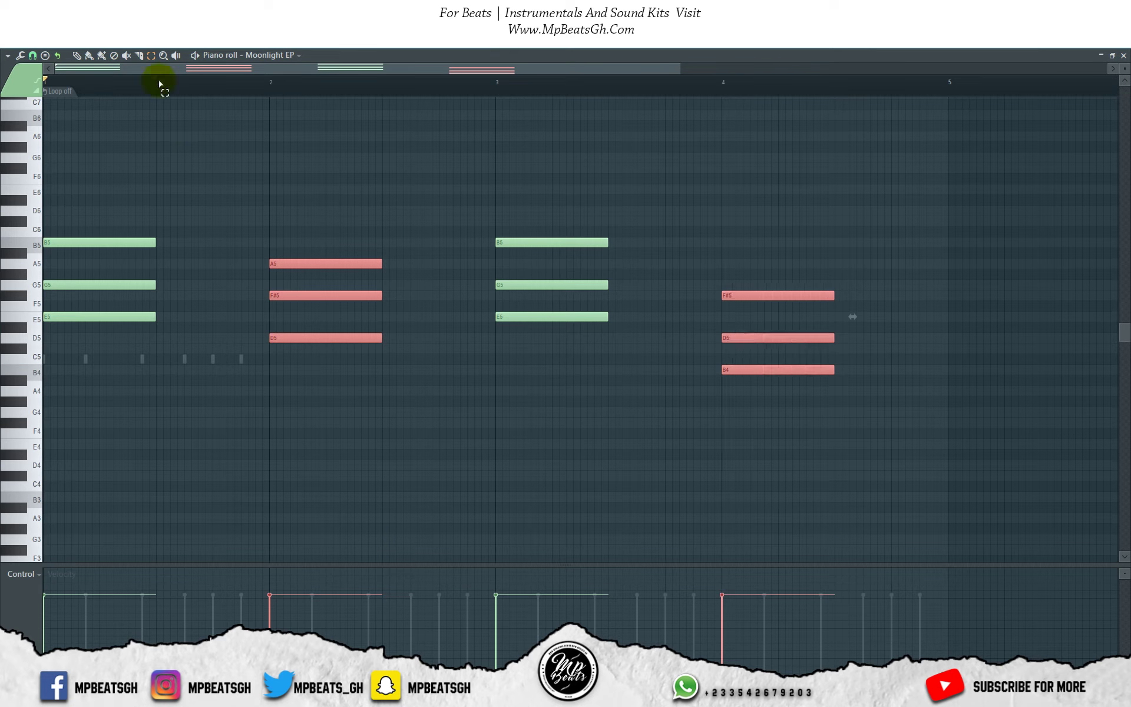
drag(305, 270, 284, 274)
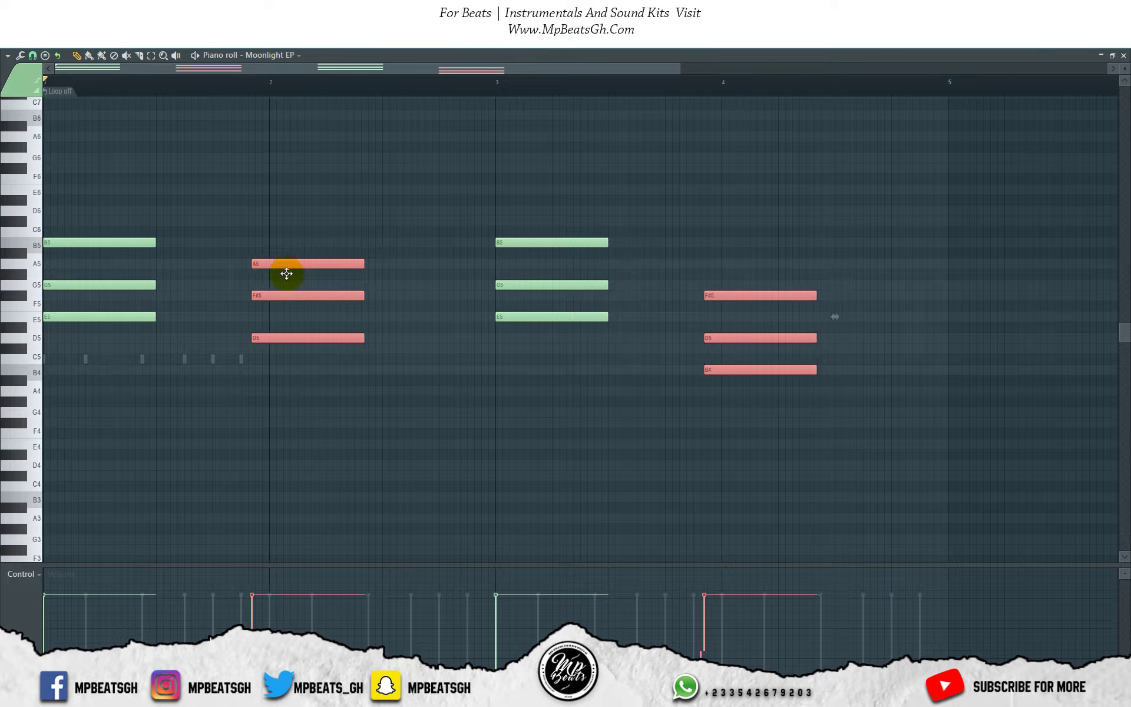
key(space)
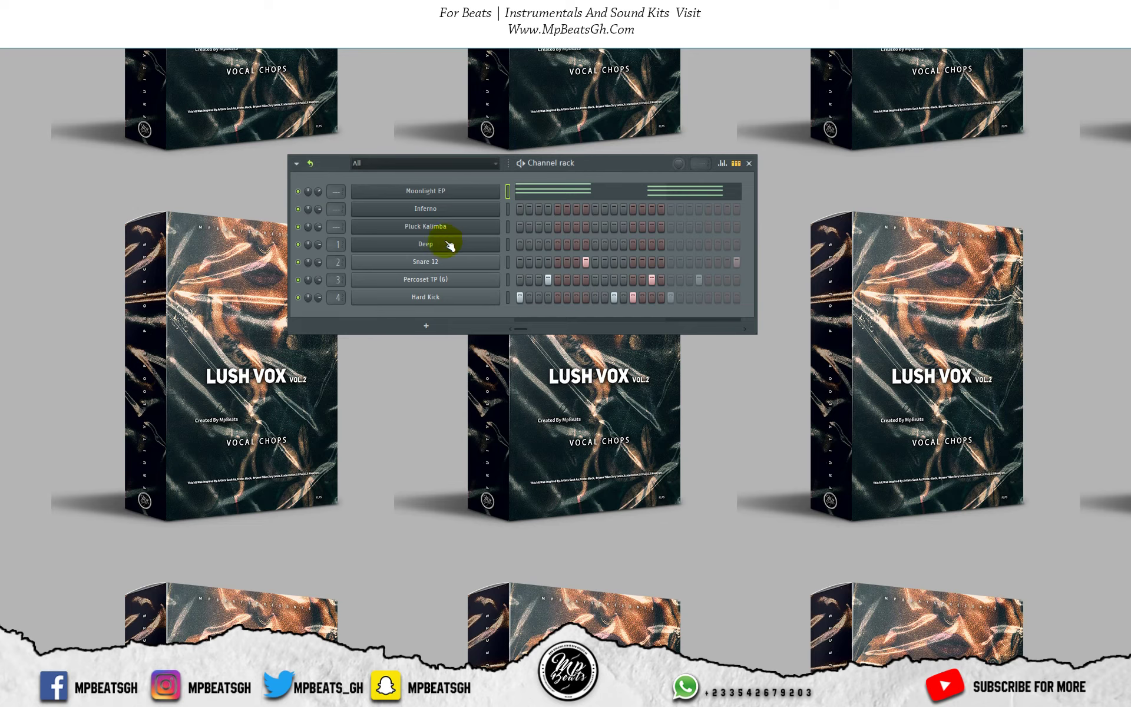
Step: Open the Deep piano roll, place a B3 bass note at bar 1, and turn looping off
right_click(450, 244)
click(508, 245)
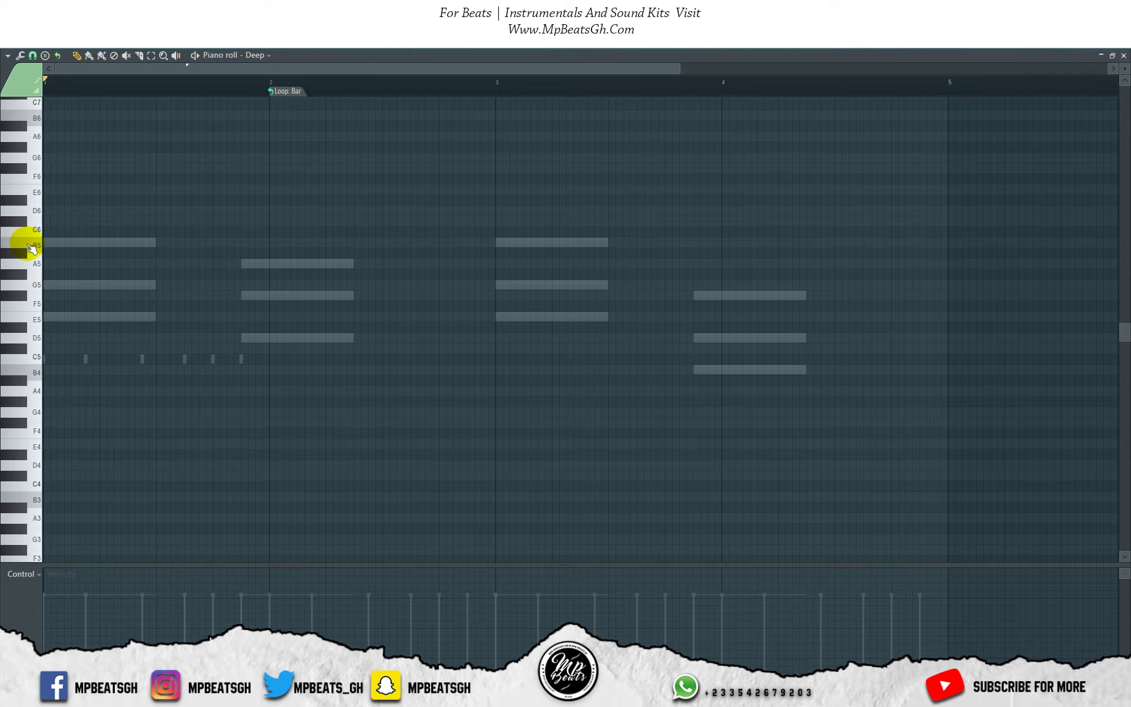
click(87, 369)
drag(73, 507, 62, 498)
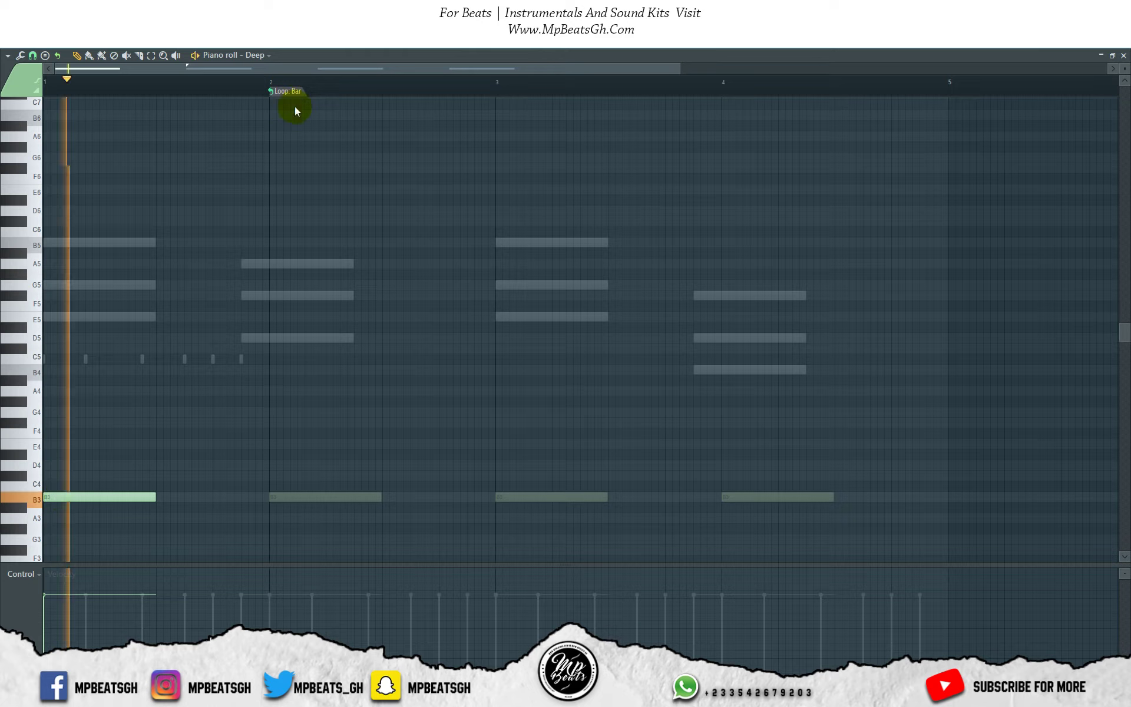
click(289, 92)
click(300, 104)
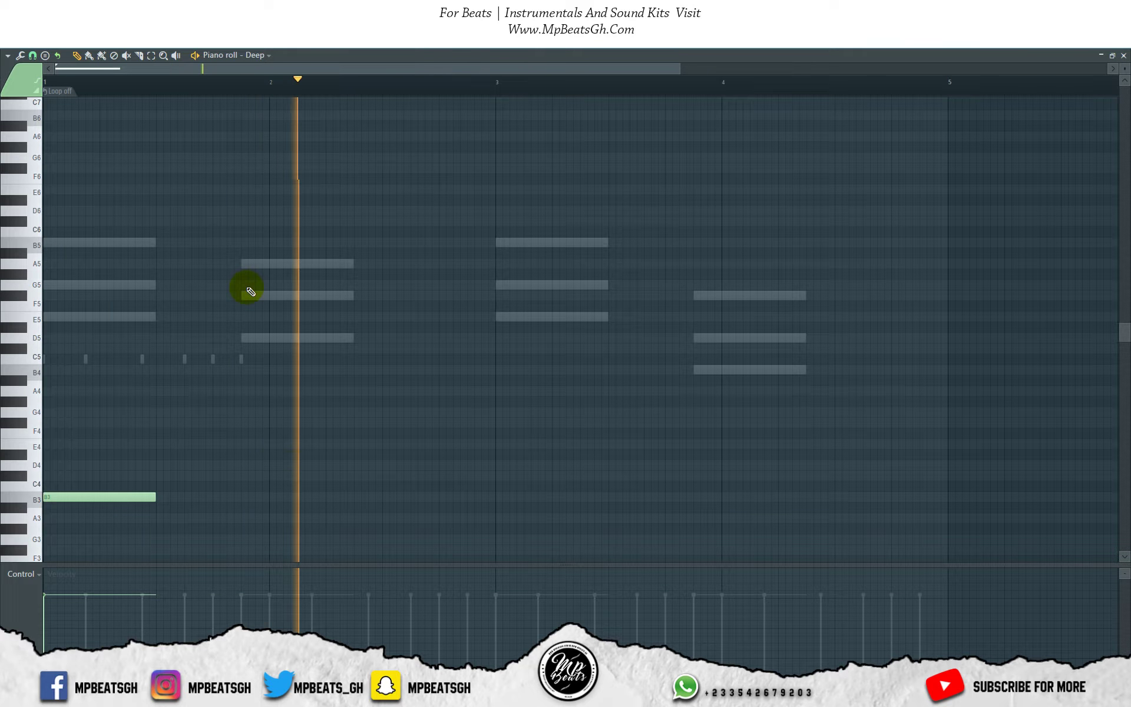
key(space)
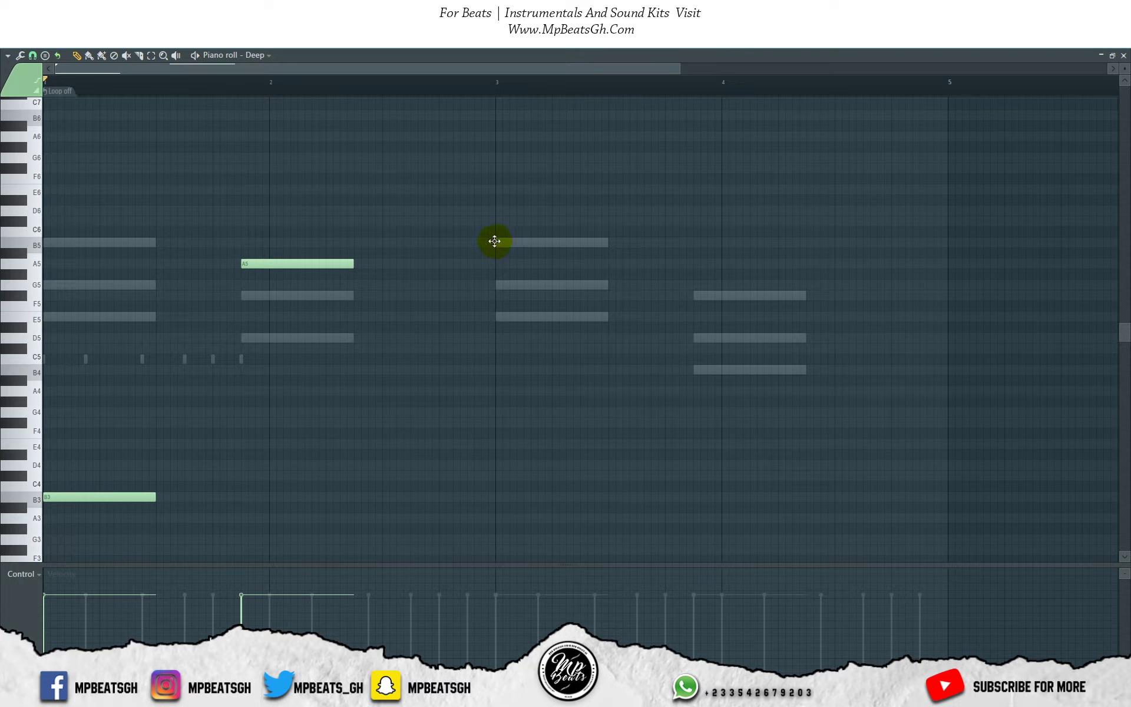
Step: Drop the bar 2-4 bass notes two octaves and shorten the E4 note
key(ctrl+Down)
key(ctrl+Down)
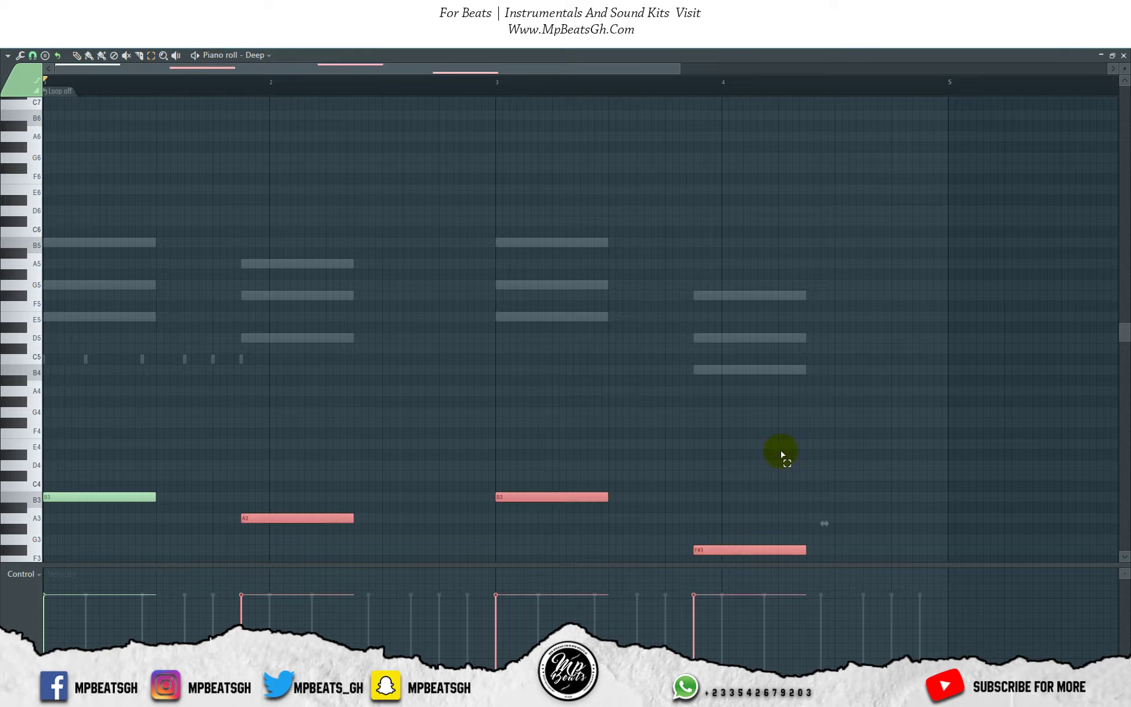
key(space)
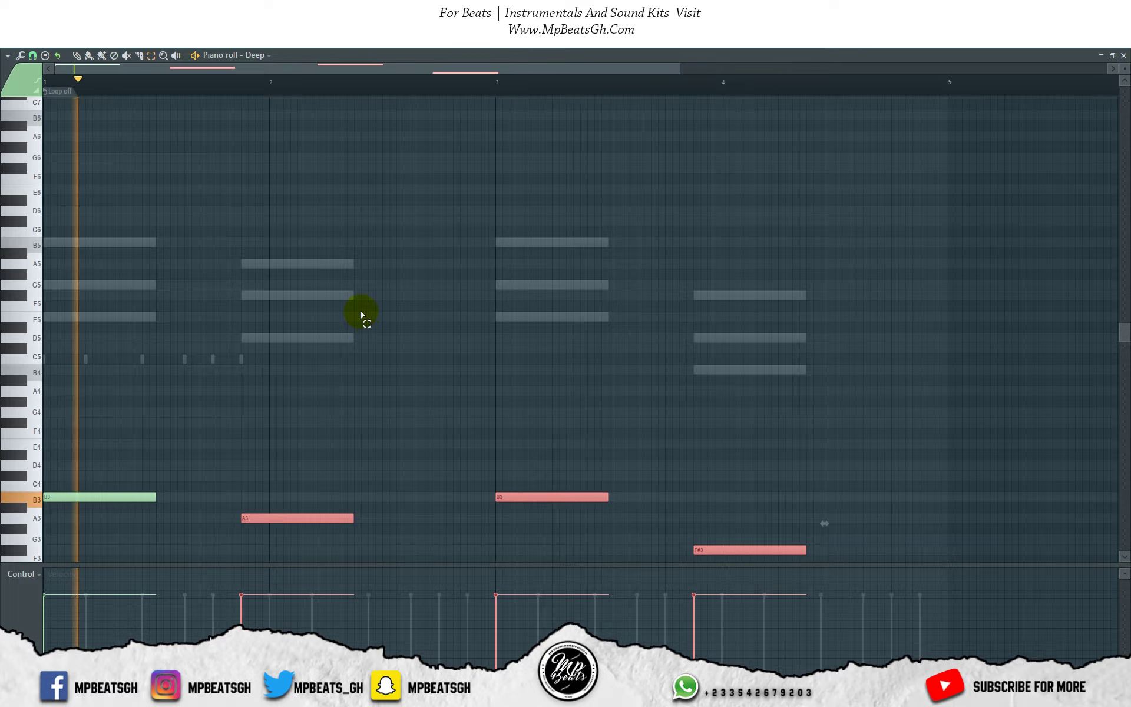
scroll(315, 218, down, 3)
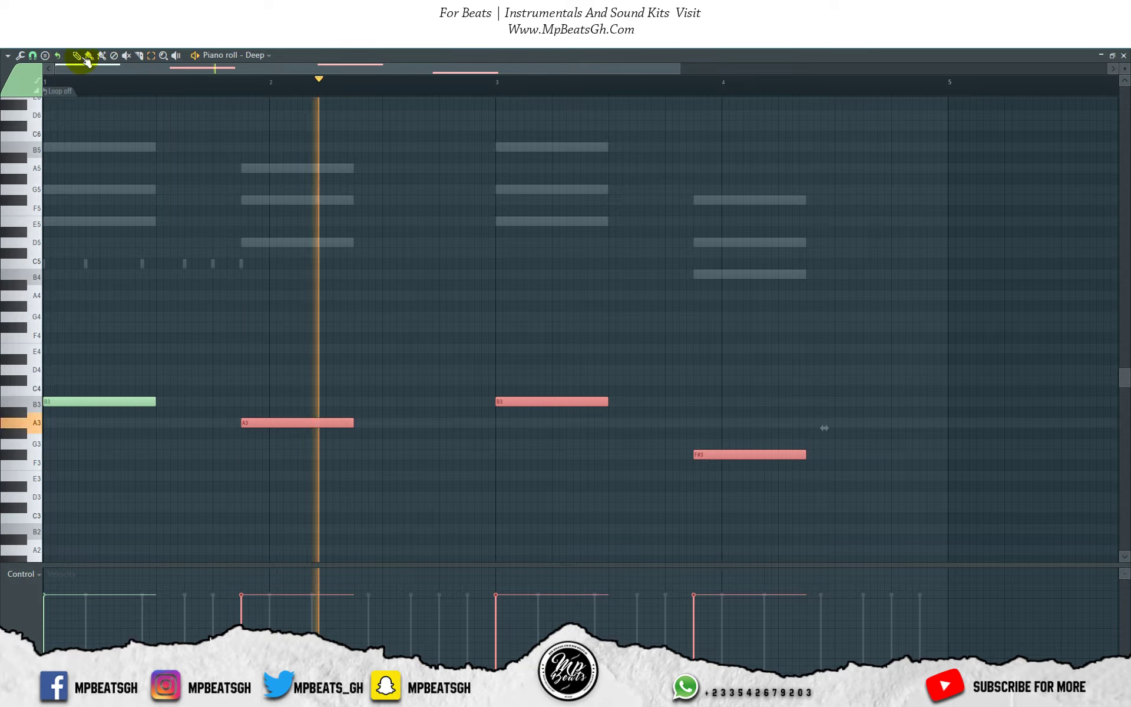
click(84, 61)
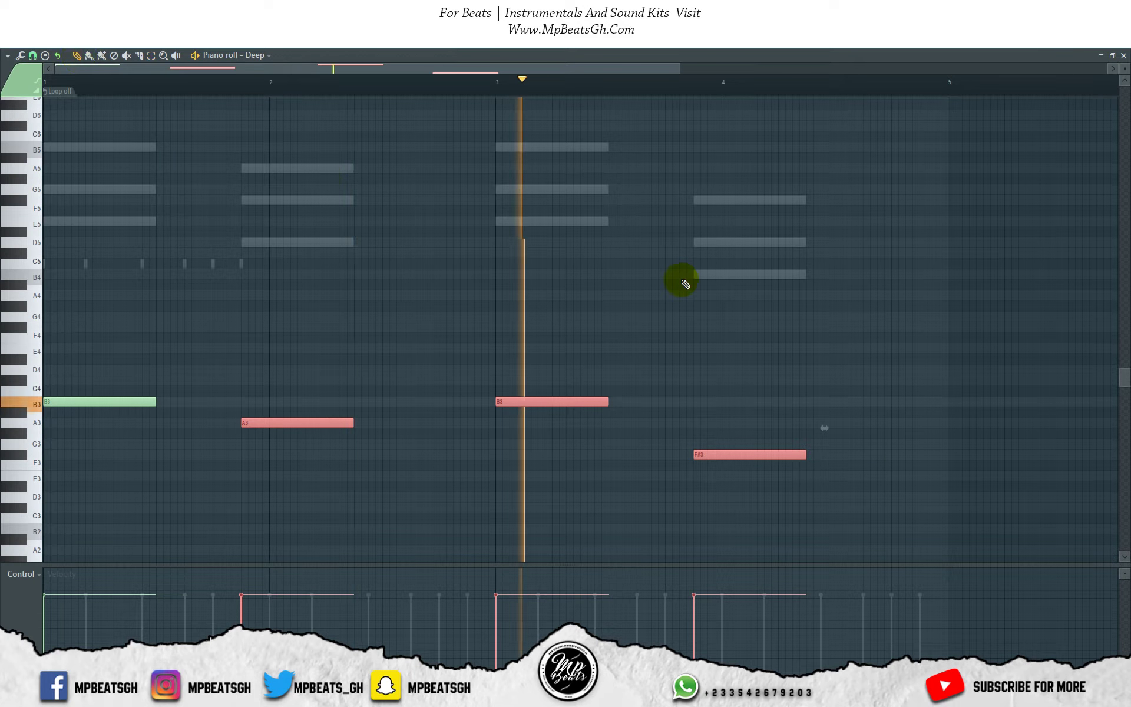
key(ctrl+d)
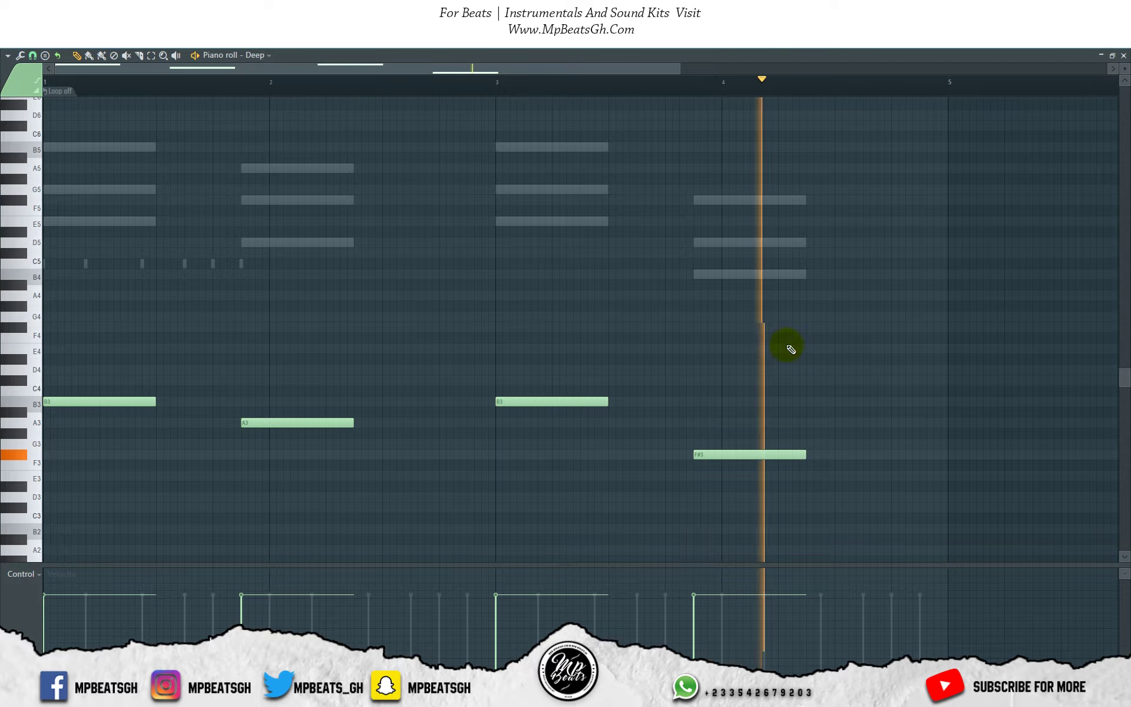
key(space)
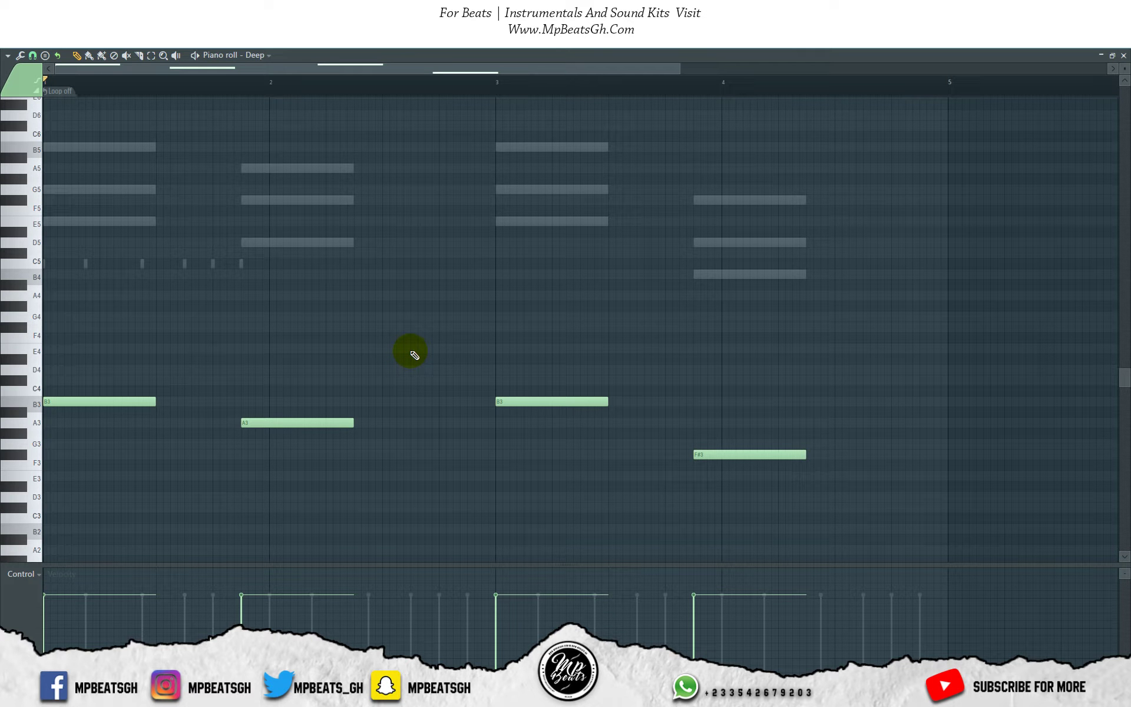
key(space)
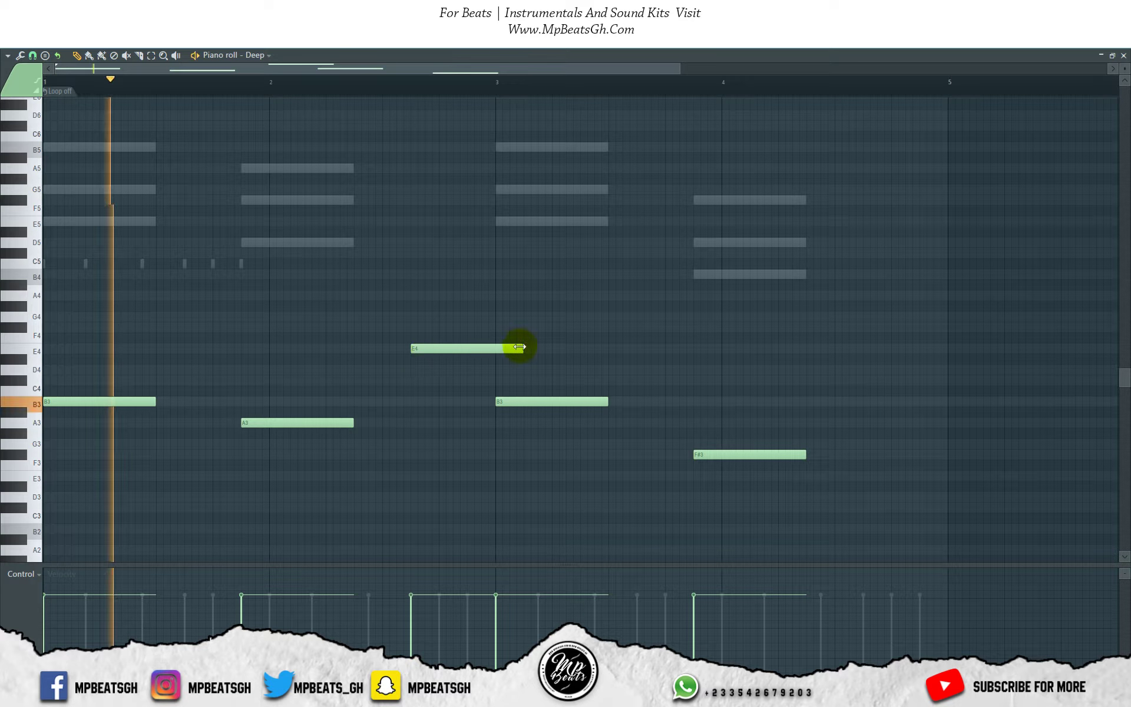
drag(520, 348, 497, 346)
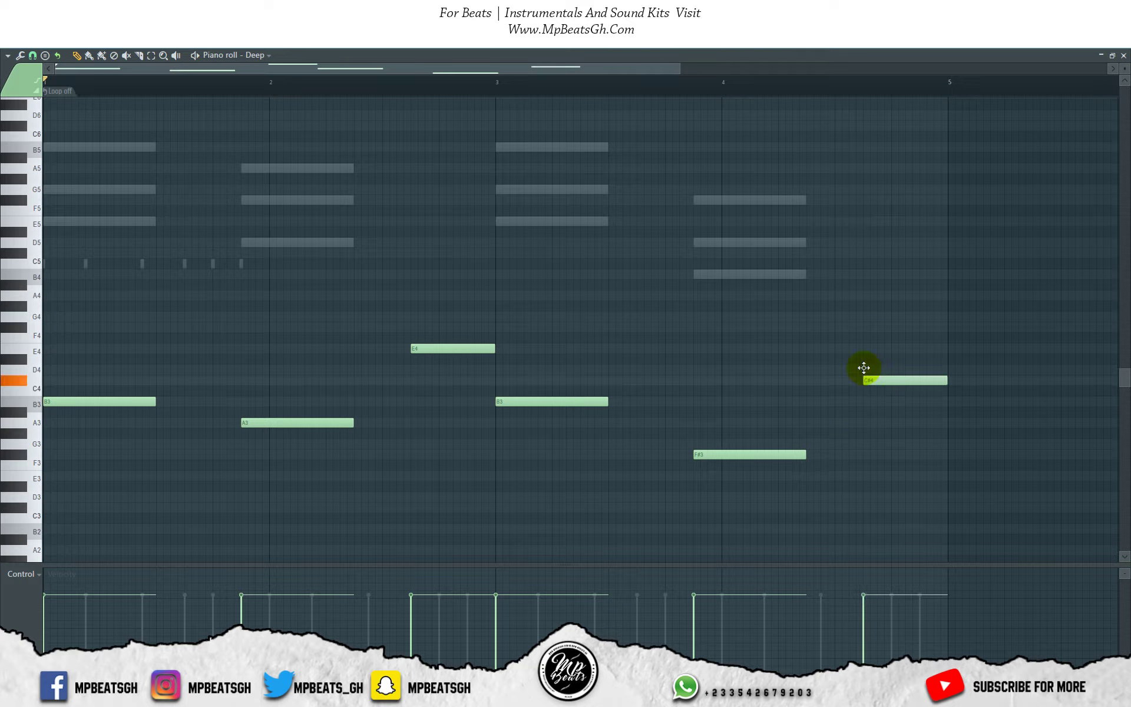
Step: Add a short F#3 slide note near bar 5 of the Deep bass
click(925, 454)
double_click(613, 400)
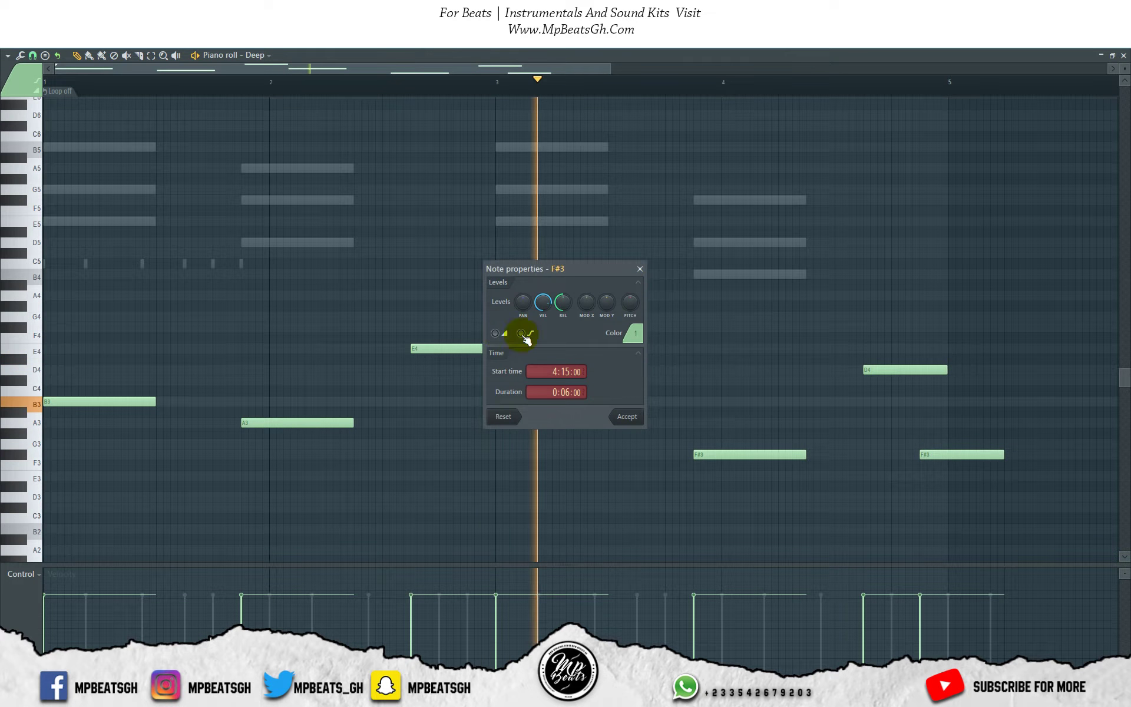
click(521, 333)
drag(1003, 454, 939, 458)
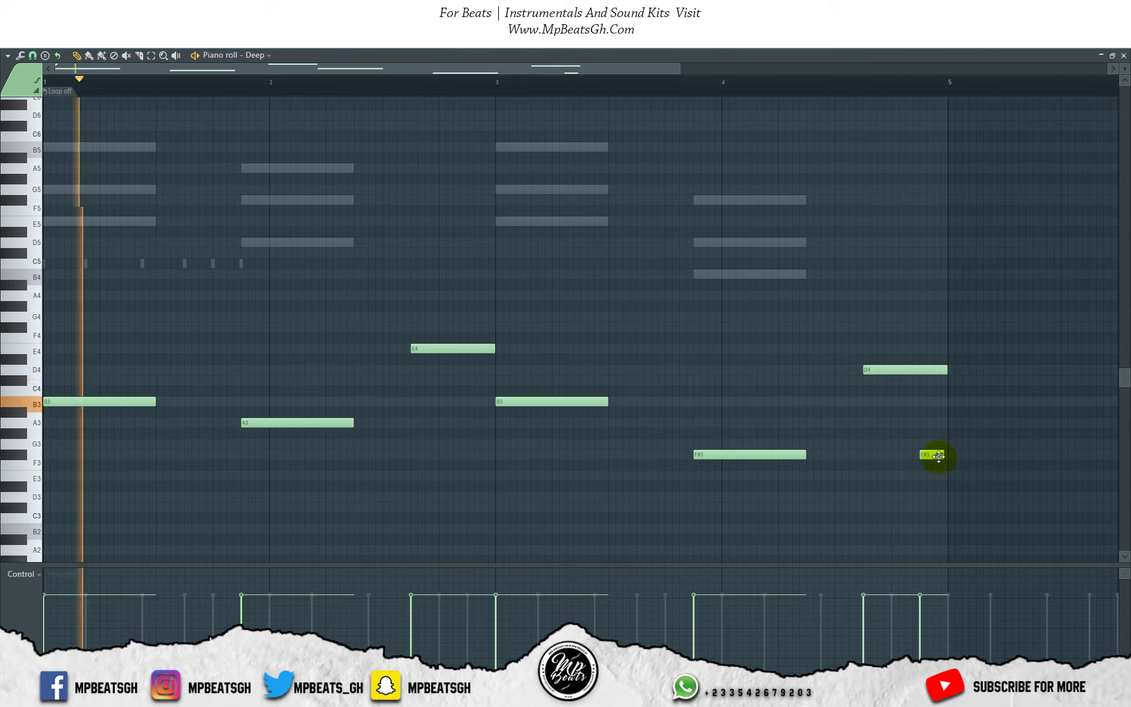
key(space)
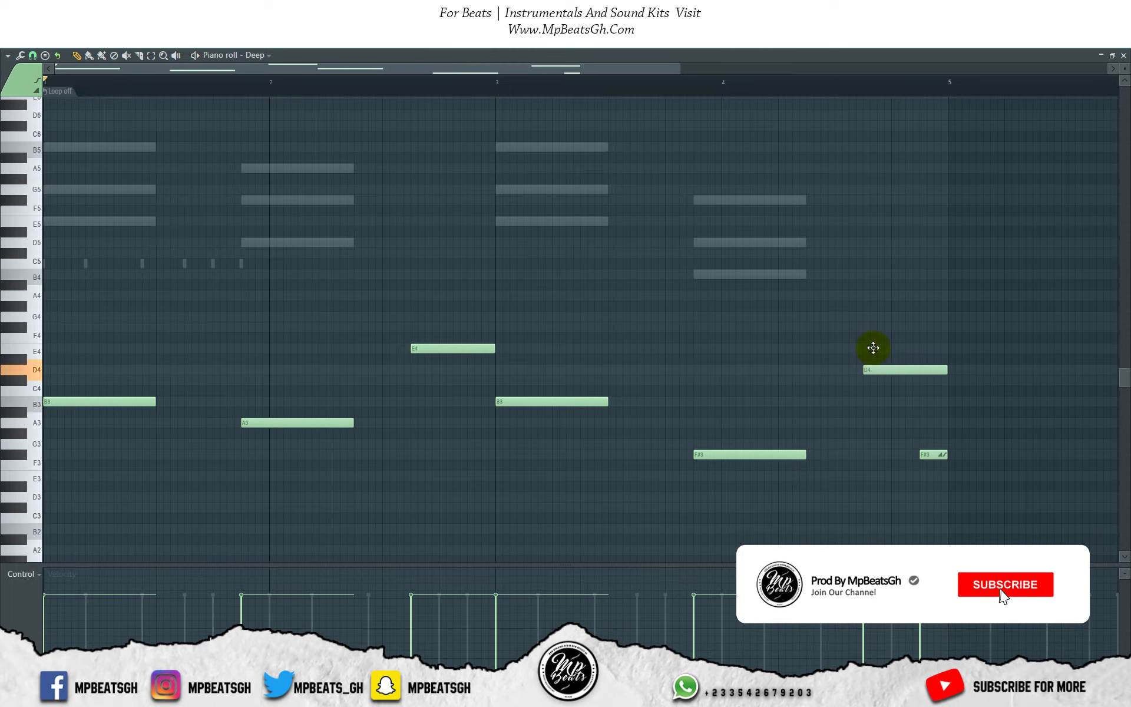
Step: Raise D4 to E4, add short E4 and B3 slide notes, and audition from bar 3.8
drag(873, 347, 877, 347)
key(space)
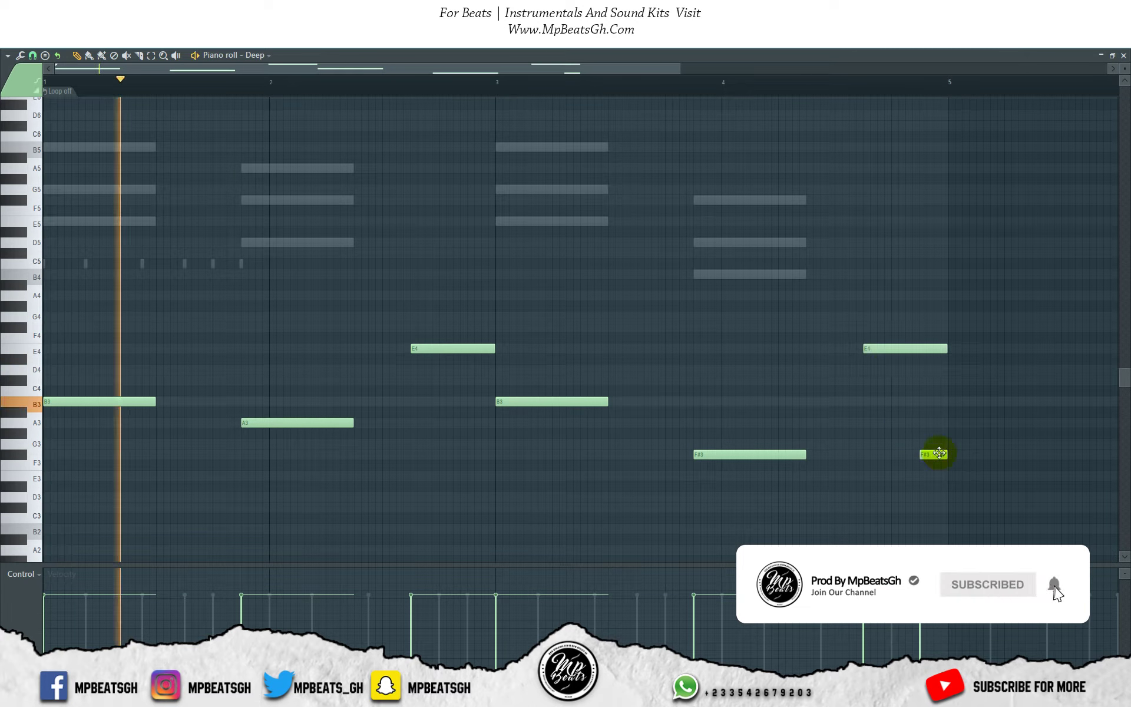
click(328, 349)
click(725, 401)
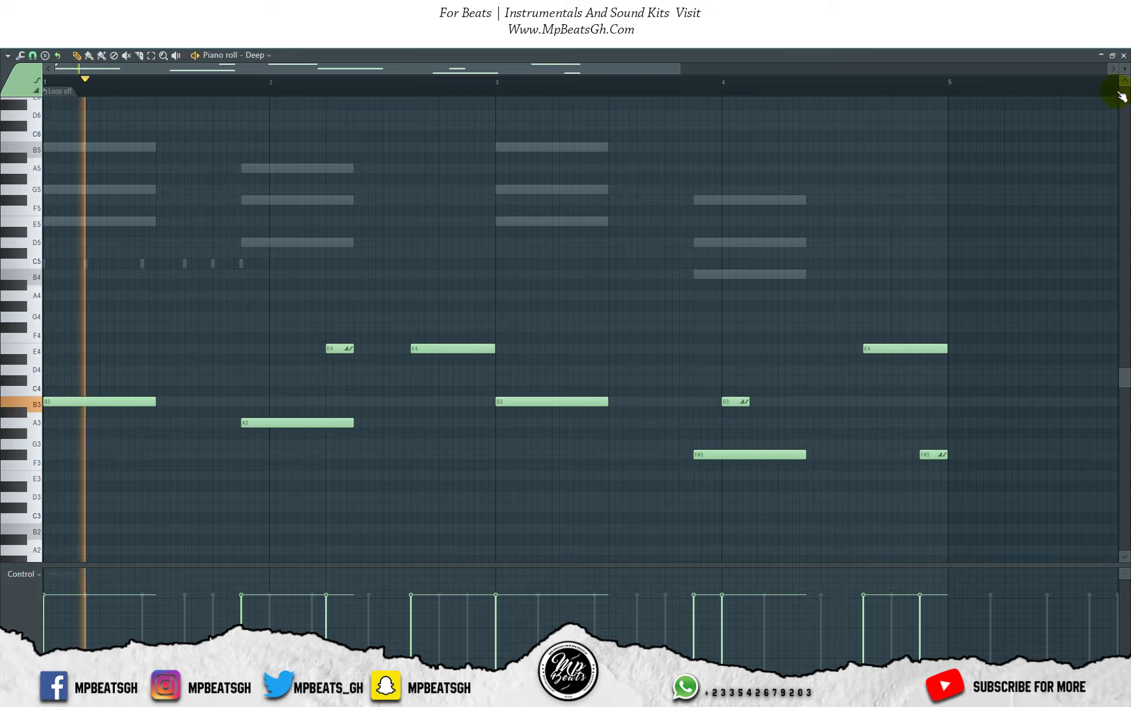
key(space)
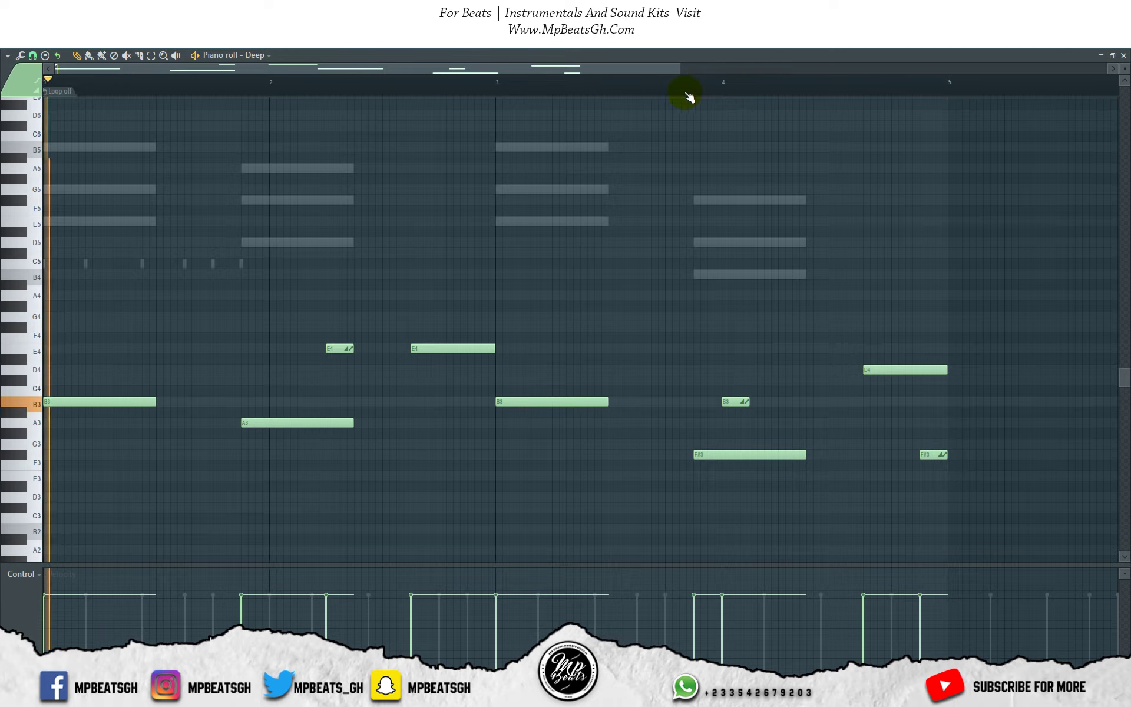
key(space)
click(685, 92)
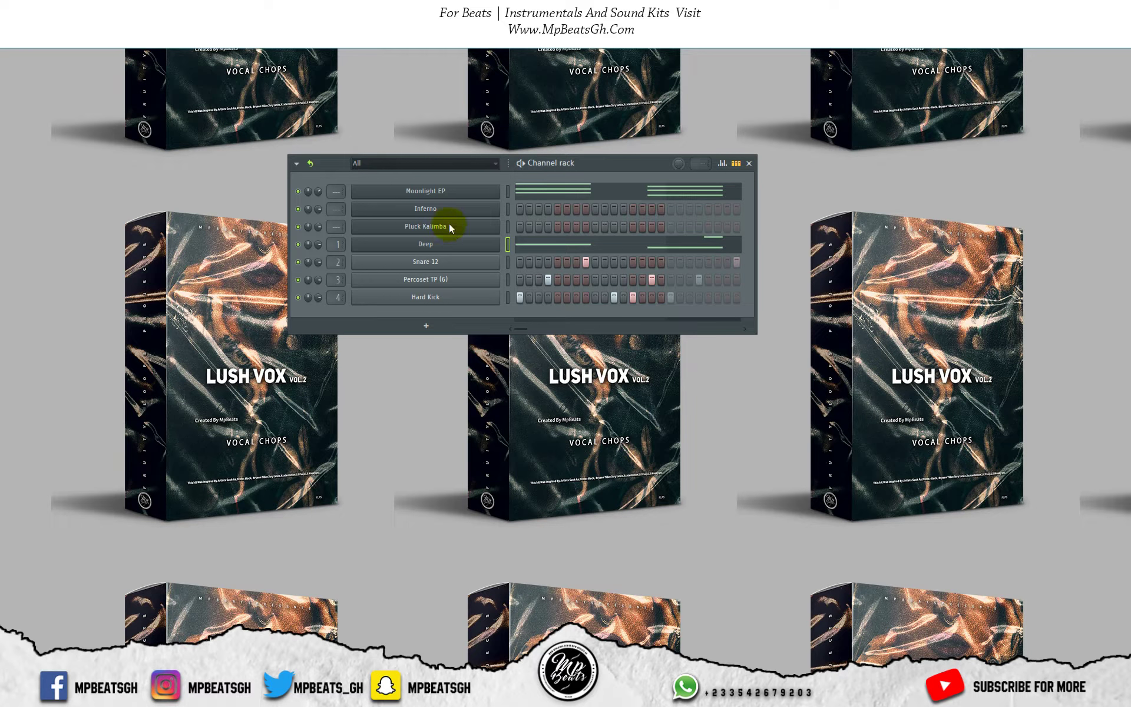
Step: In the Pluck Kalimba piano roll, add a short B5-G5-E5 chord in bar 1
right_click(449, 228)
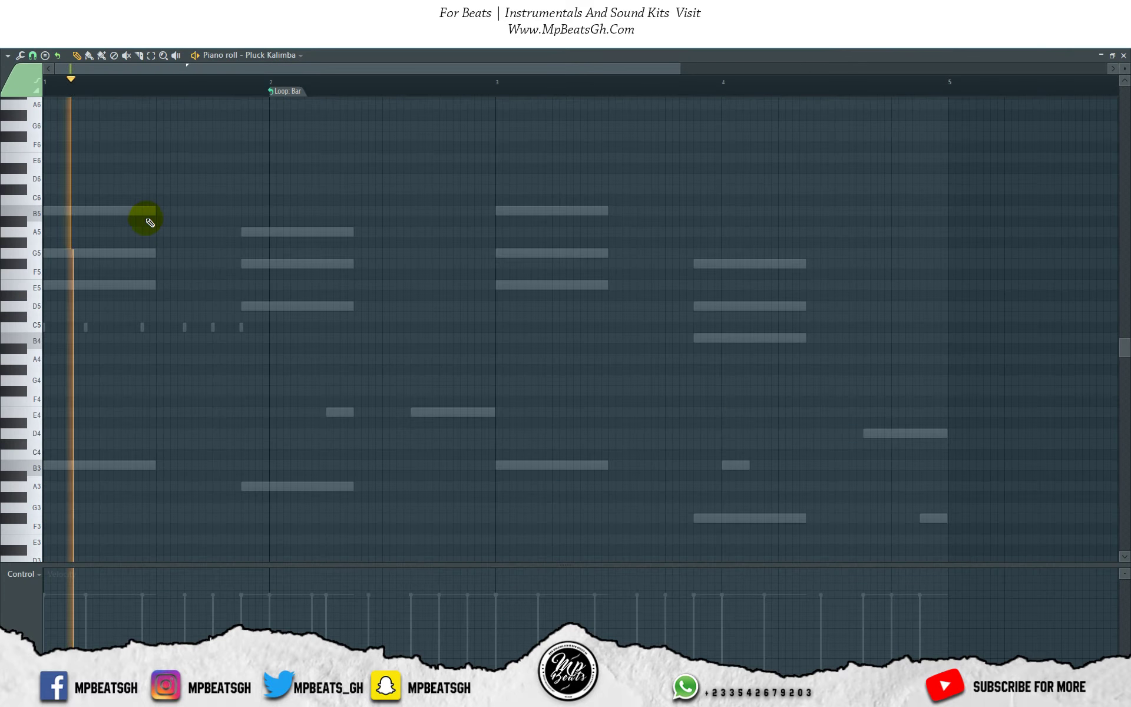
key(space)
key(space)
key(space)
click(124, 211)
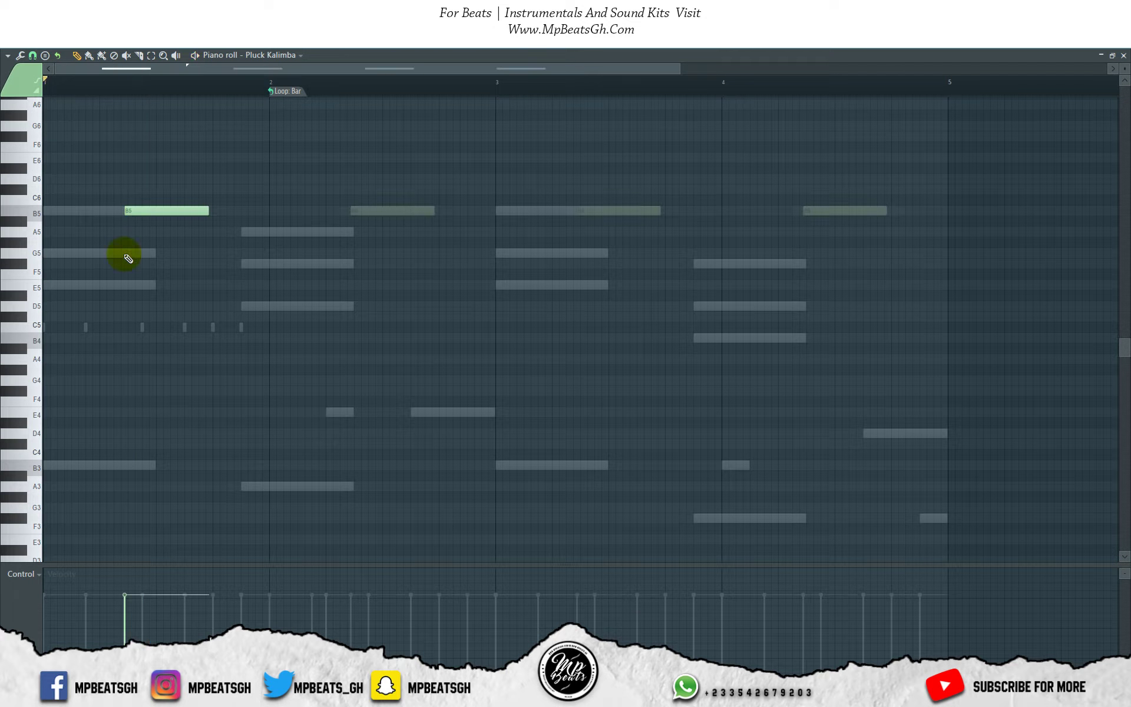
click(123, 253)
click(130, 288)
key(space)
drag(159, 371, 143, 163)
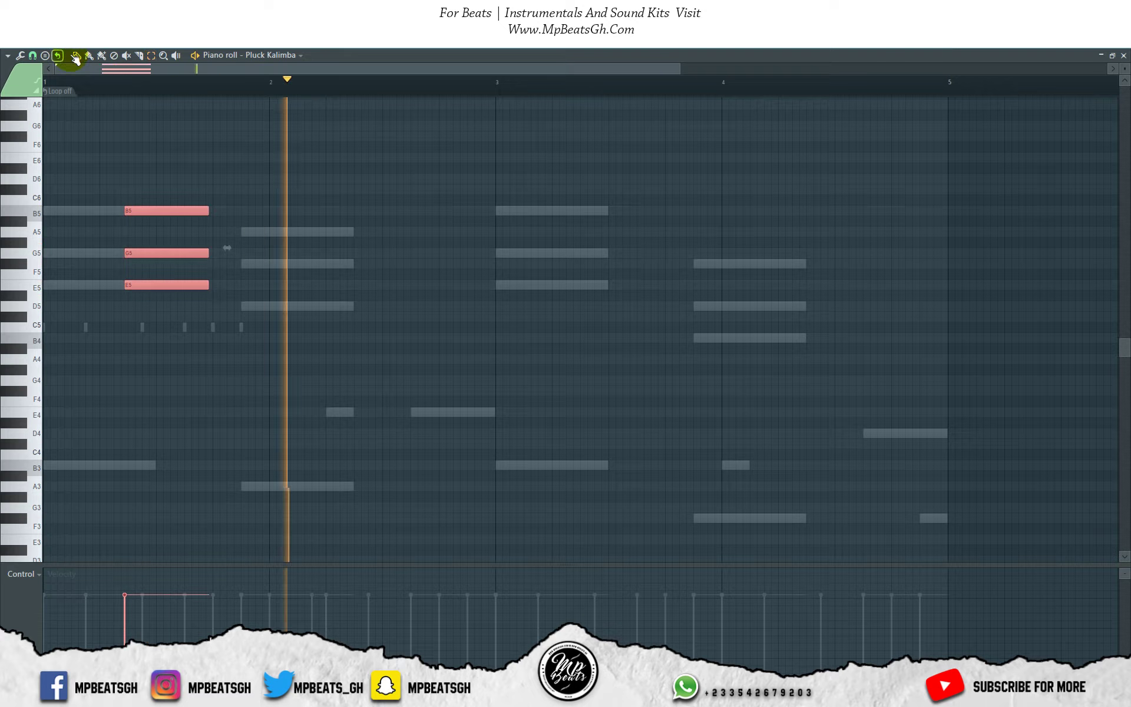
drag(207, 212, 143, 210)
key(space)
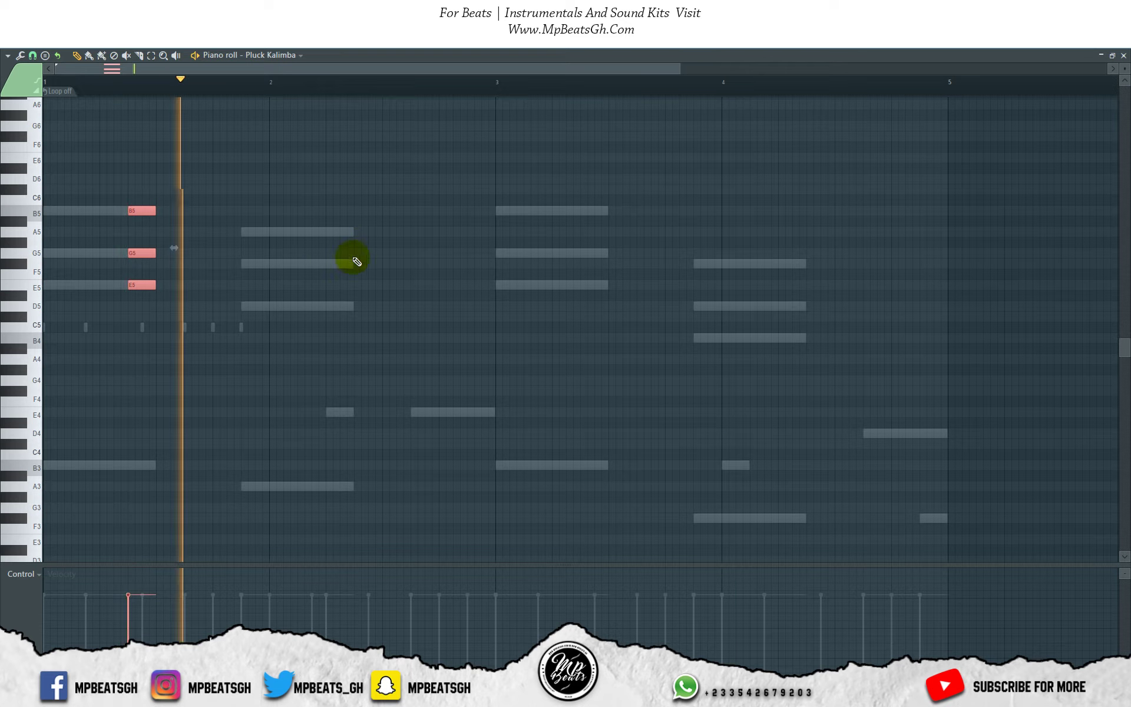
Step: Add an A5-F#5-D5 chord late in bar 2, followed by a repeated A5-D5
click(355, 232)
click(363, 264)
drag(364, 266, 361, 265)
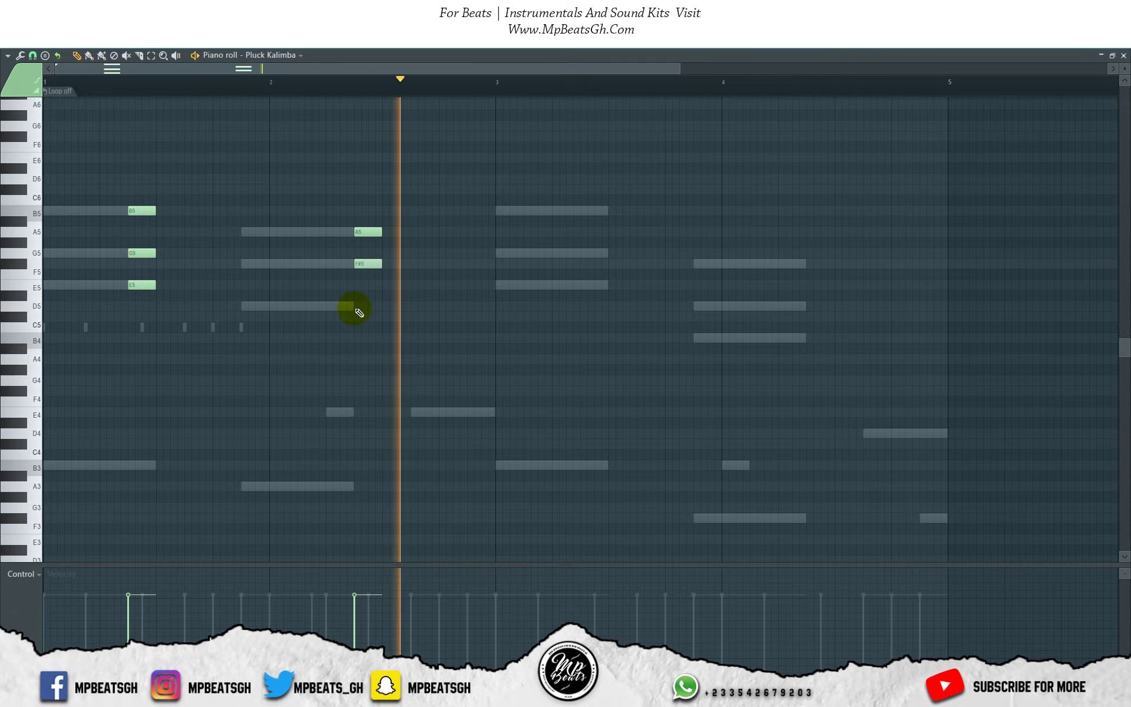
click(356, 306)
key(space)
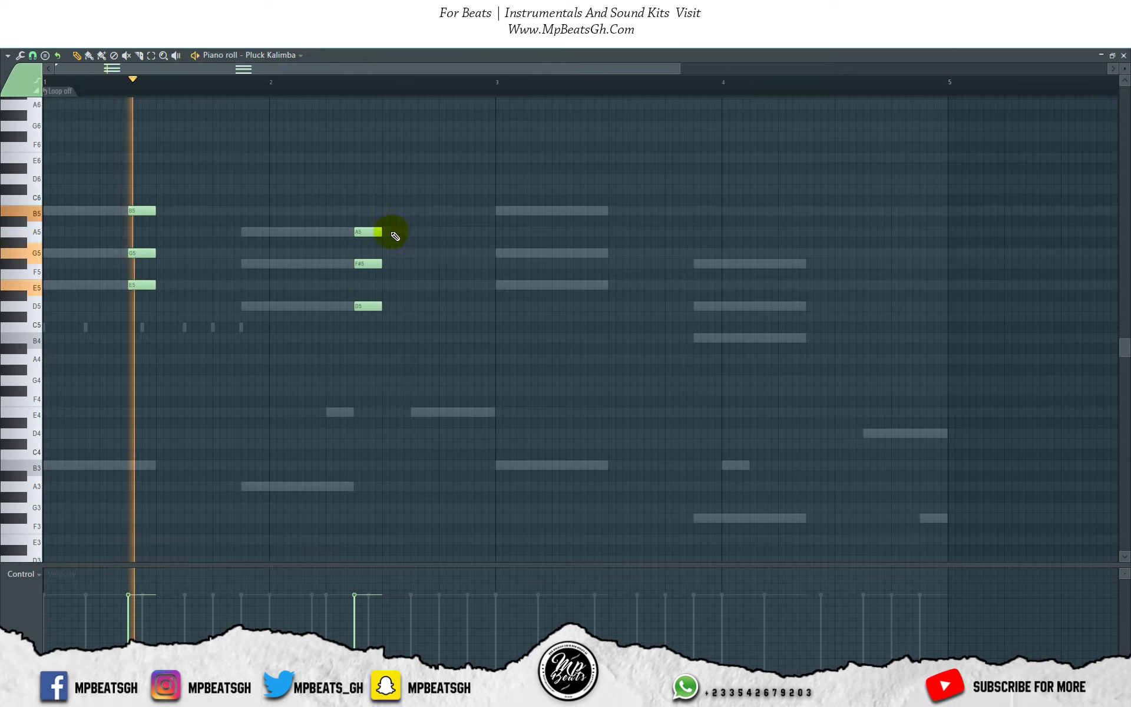
click(414, 232)
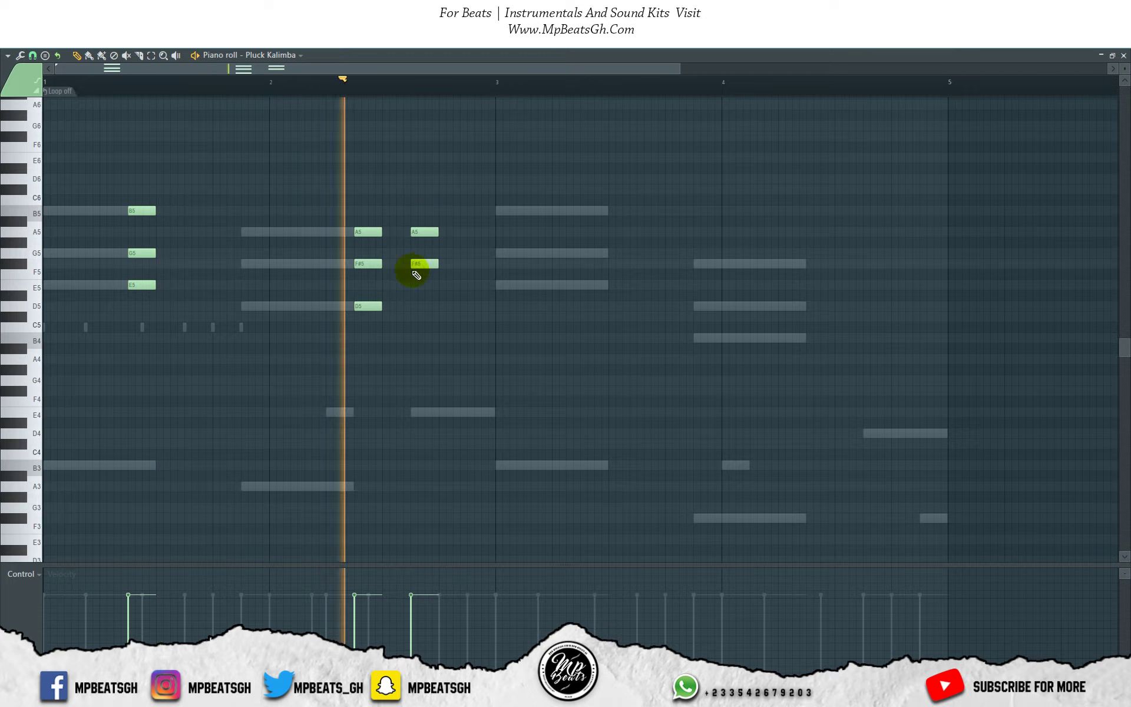
click(411, 305)
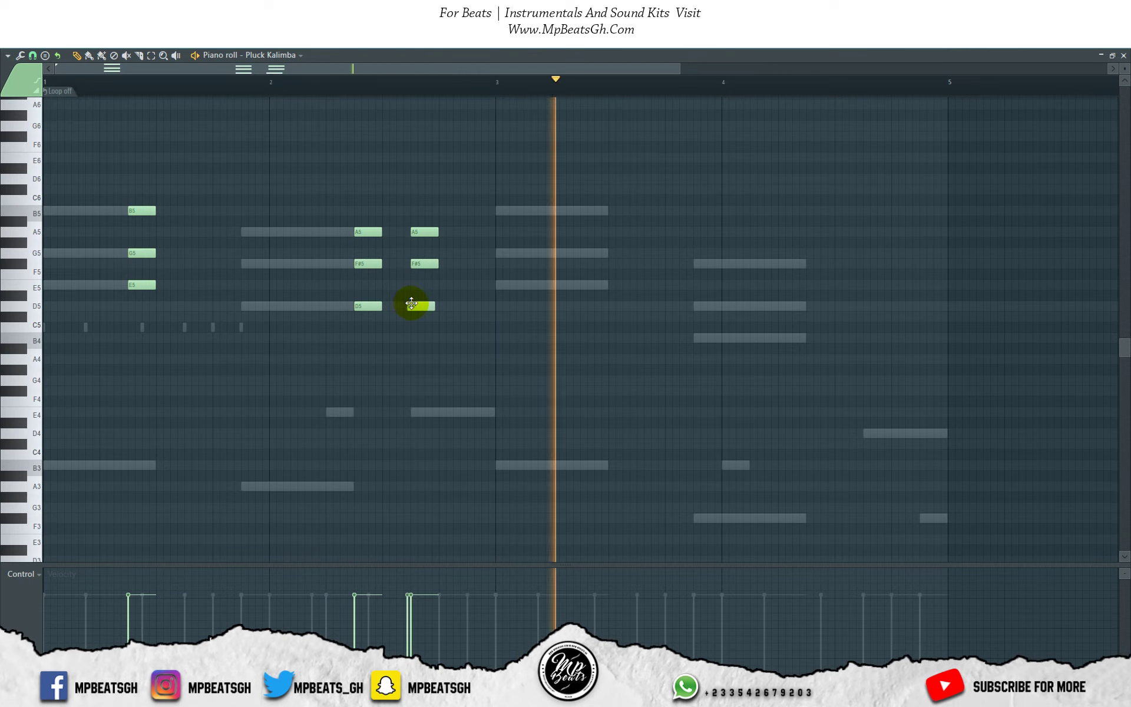
key(space)
Step: Duplicate the kalimba notes two bars later and nudge the copies slightly right
drag(27, 171, 3, 329)
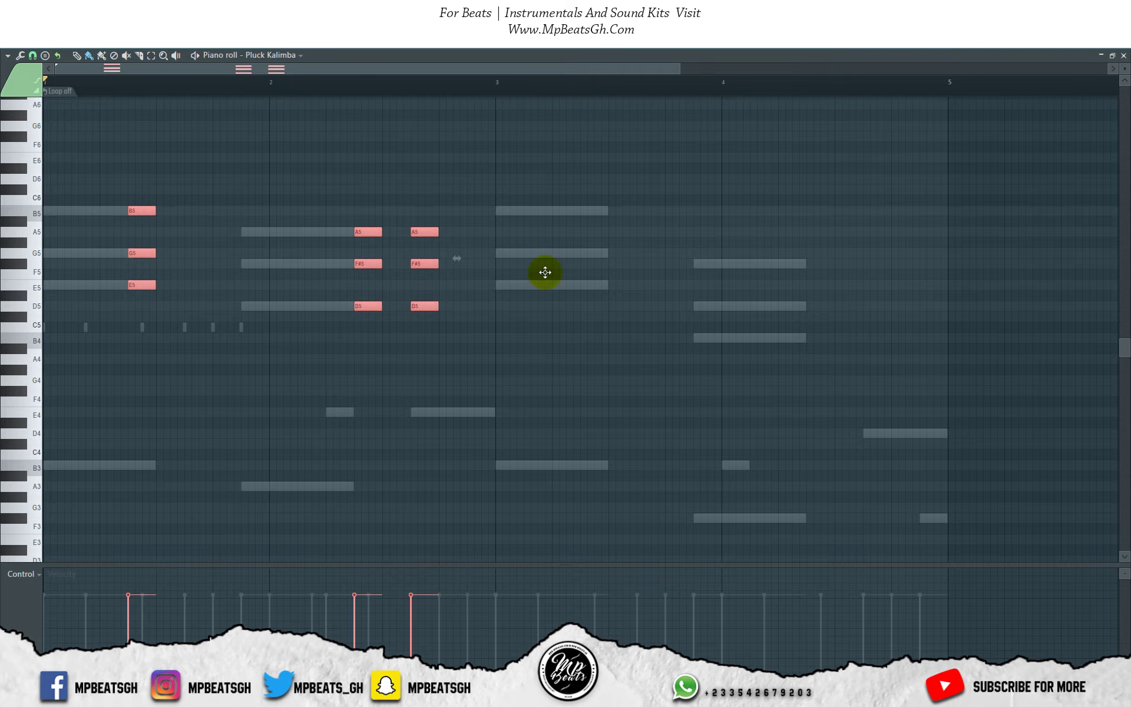
key(ctrl+b)
drag(586, 269, 589, 269)
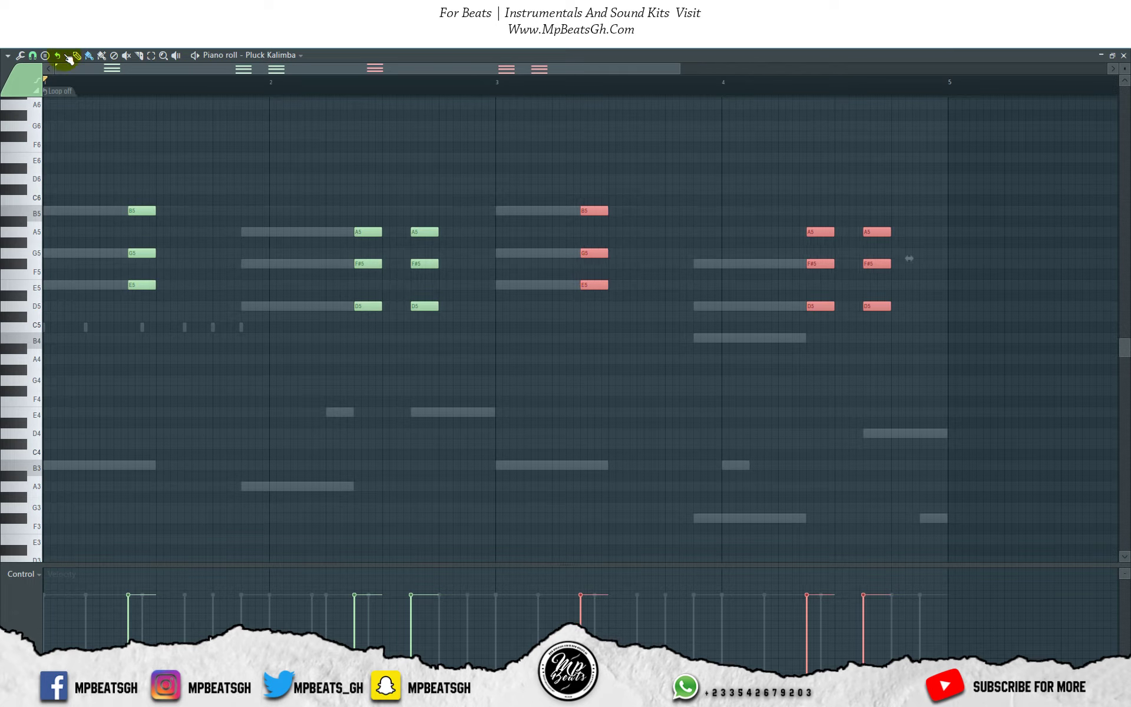
key(space)
key(space)
Step: Add short A5 and F#5 passing notes in bars 1 and 2
click(214, 232)
drag(220, 265, 194, 306)
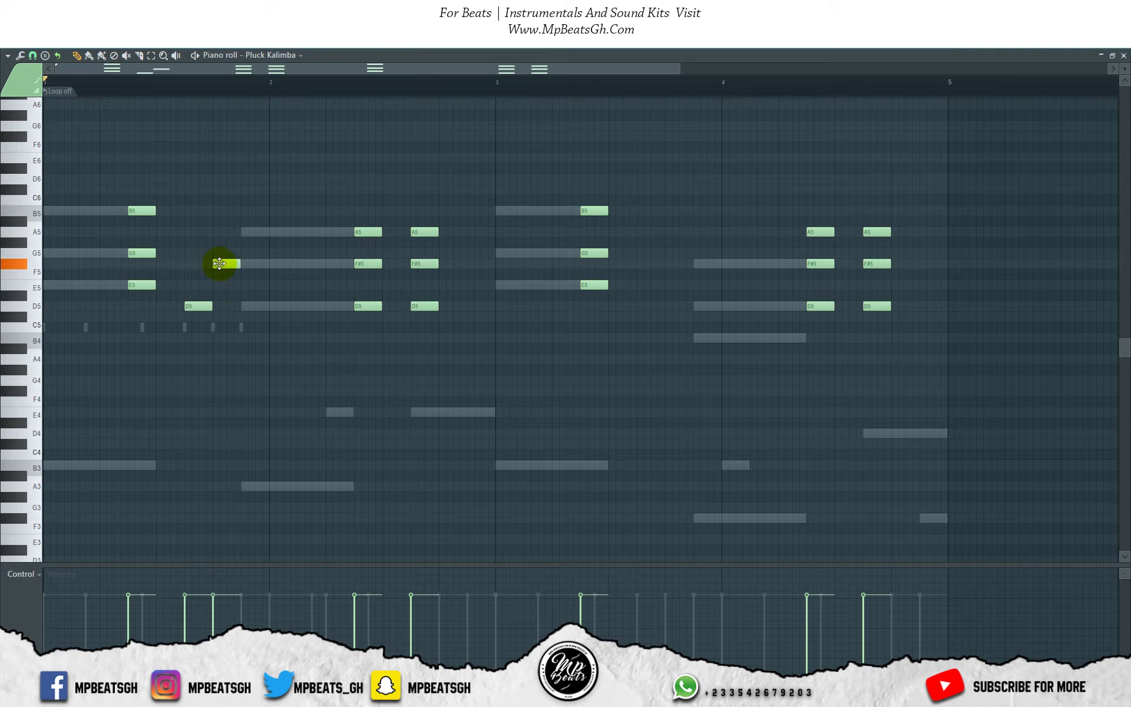
drag(219, 264, 221, 230)
key(space)
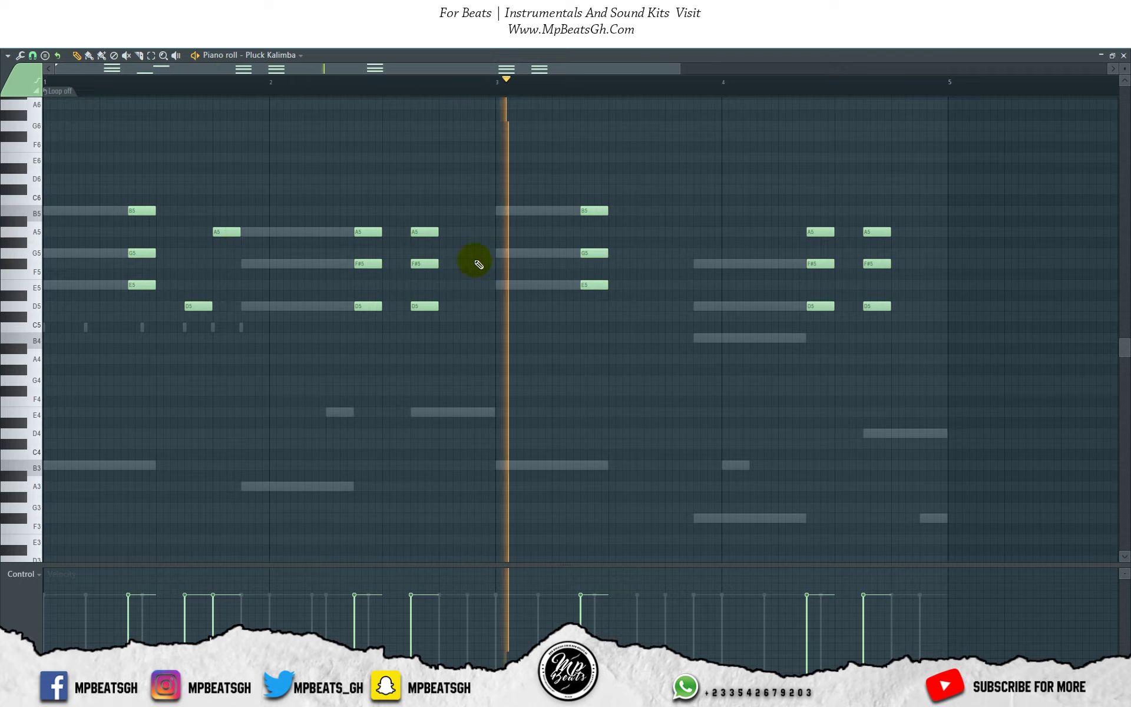
key(space)
click(481, 233)
key(space)
drag(491, 264, 480, 264)
key(space)
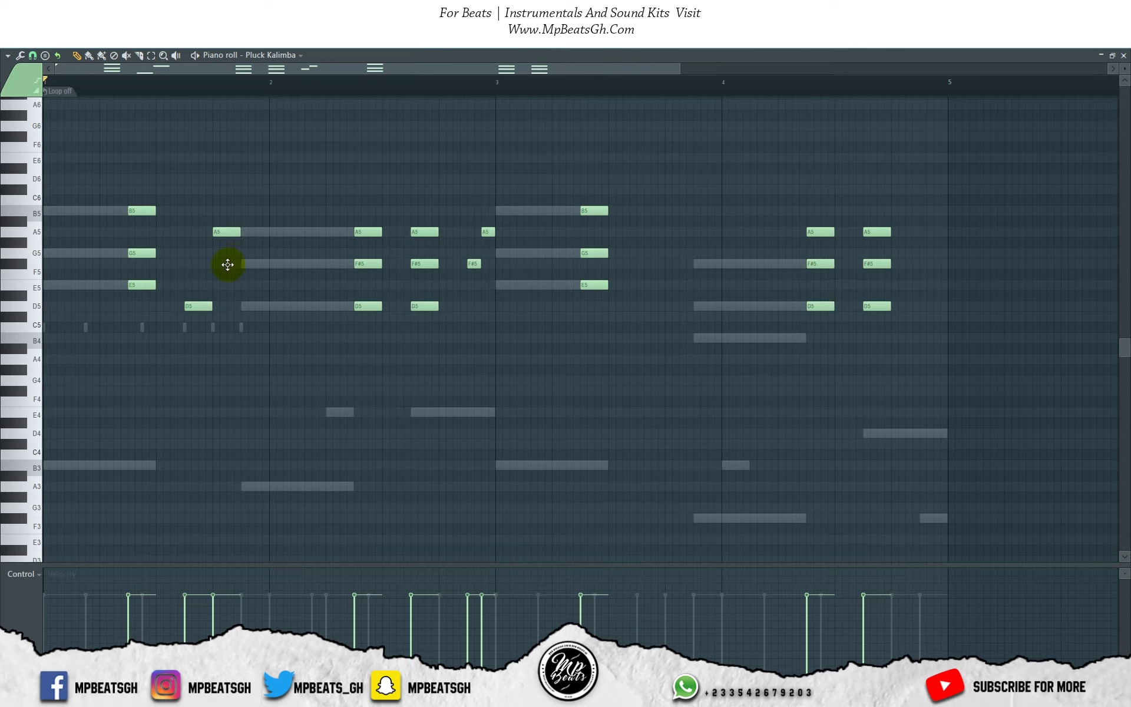
key(space)
drag(254, 263, 227, 234)
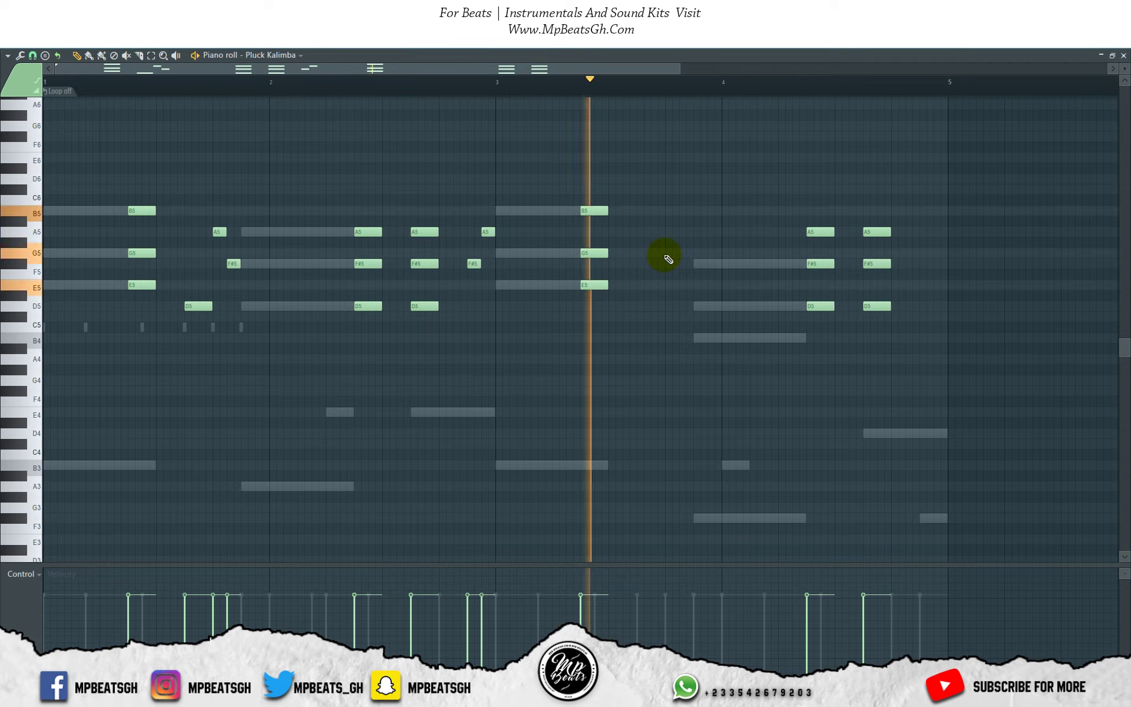
Step: Add a G5 in bar 3, lower the bar-4 chords three semitones with D5 notes, then close the piano roll
click(667, 253)
key(space)
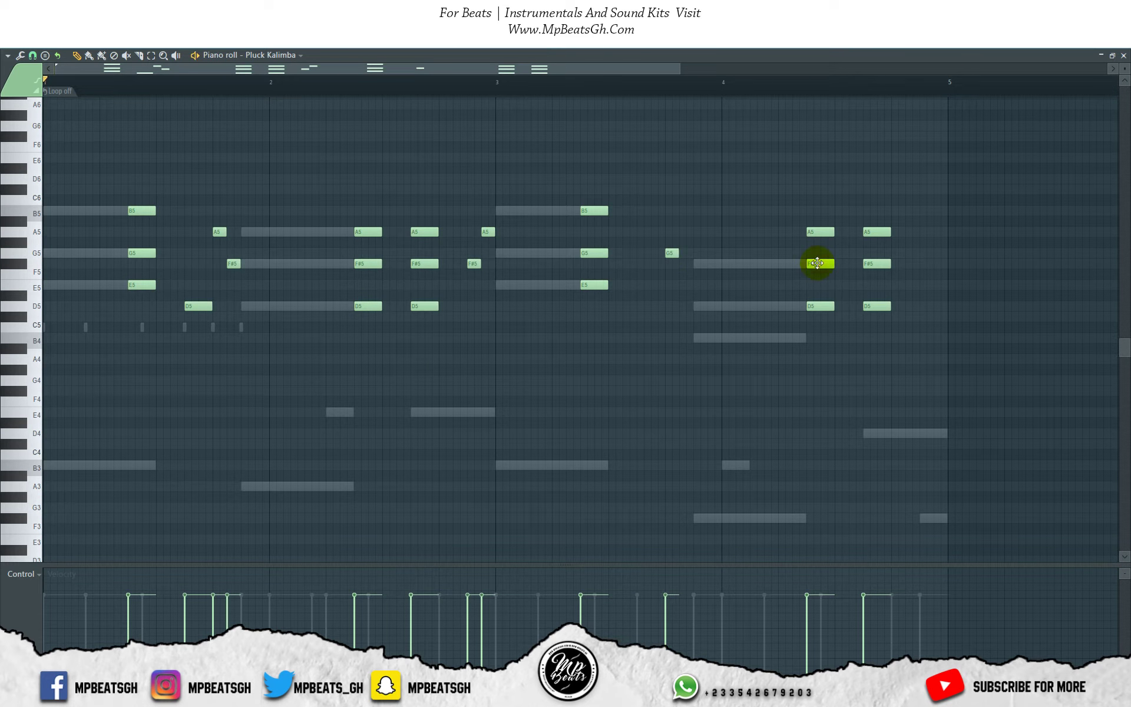
key(space)
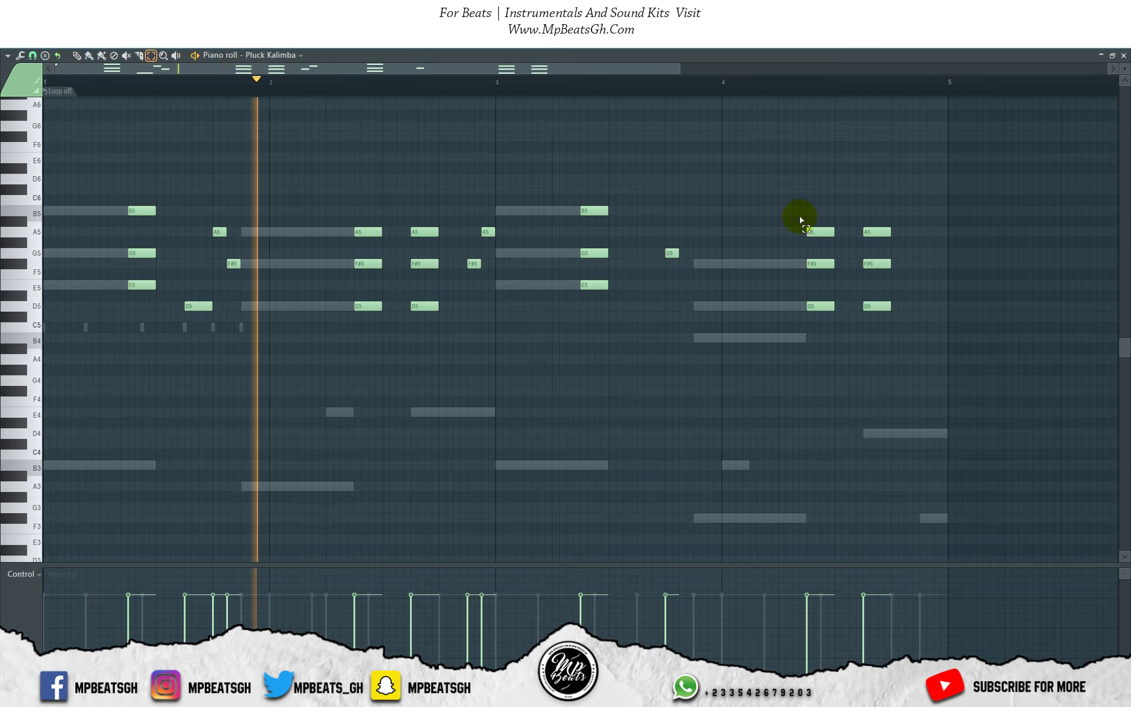
drag(801, 221, 913, 412)
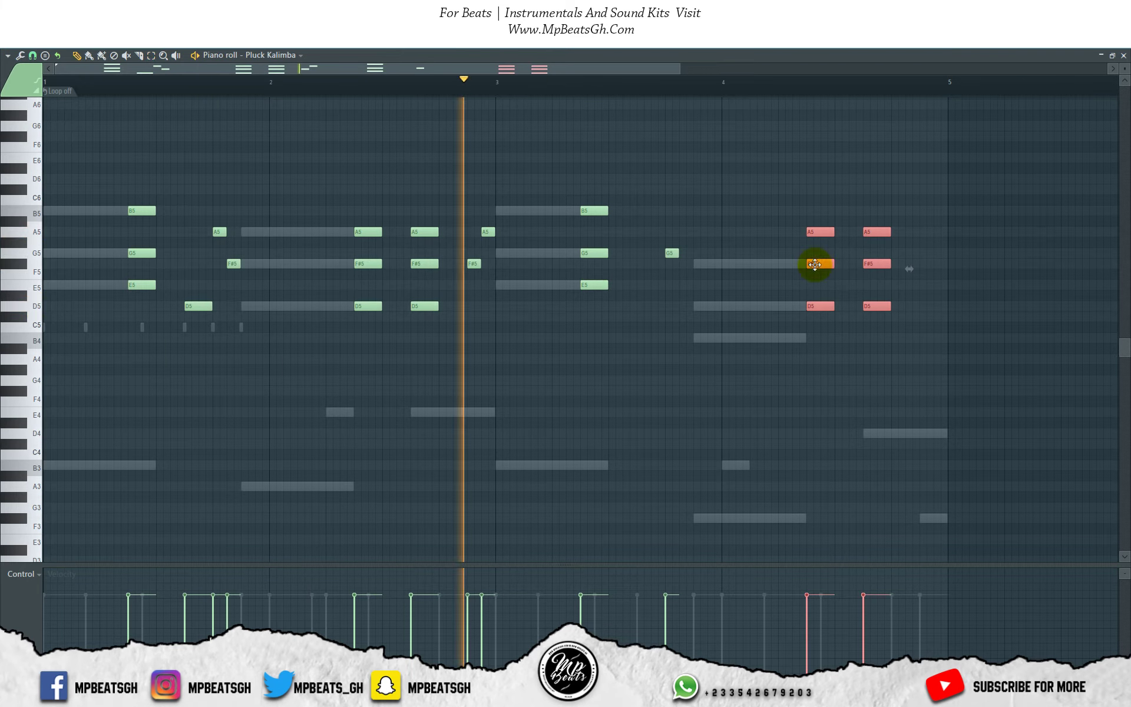
drag(815, 264, 877, 306)
click(820, 306)
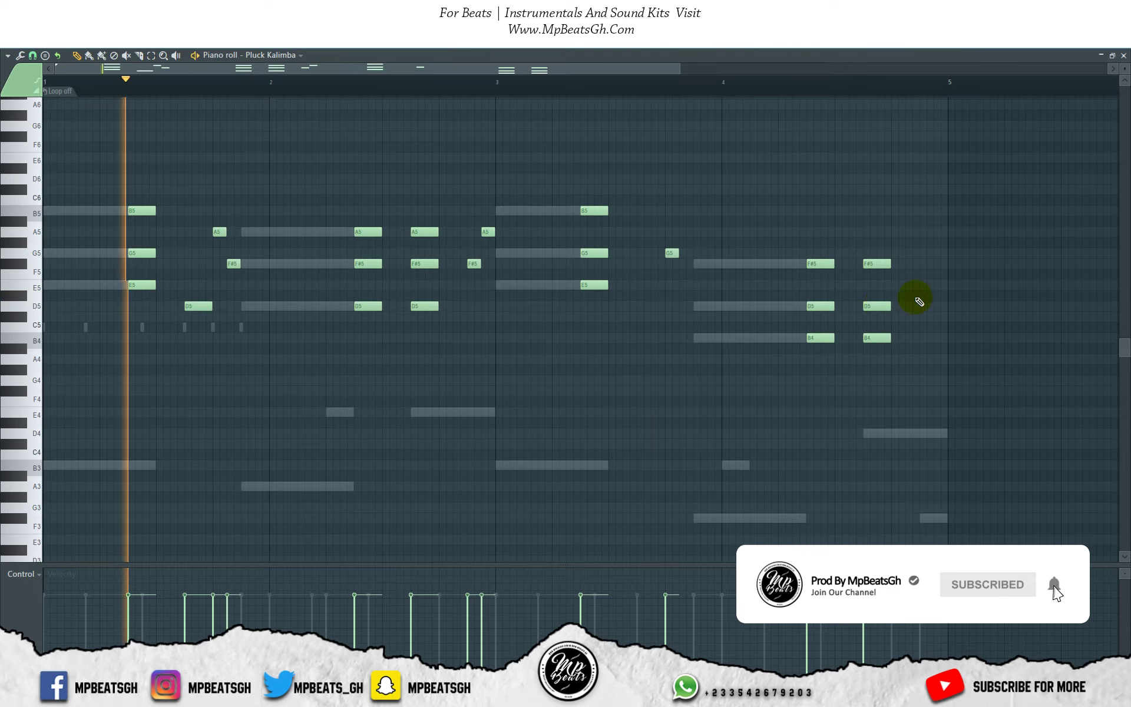
click(931, 304)
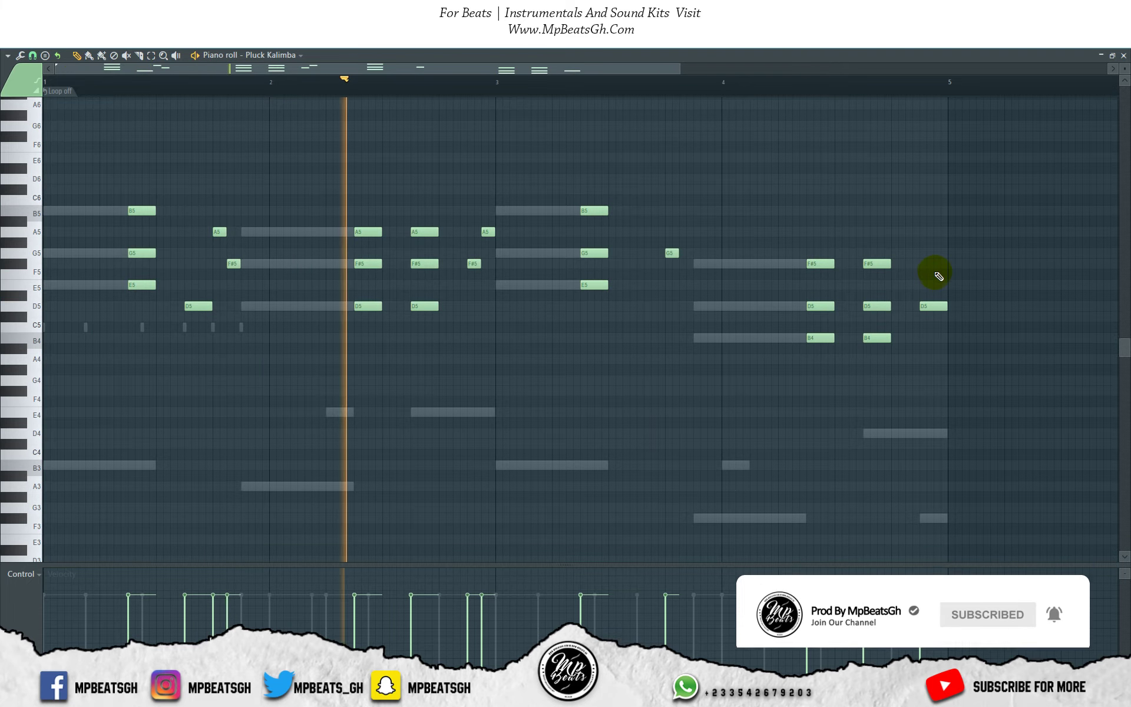
click(1123, 55)
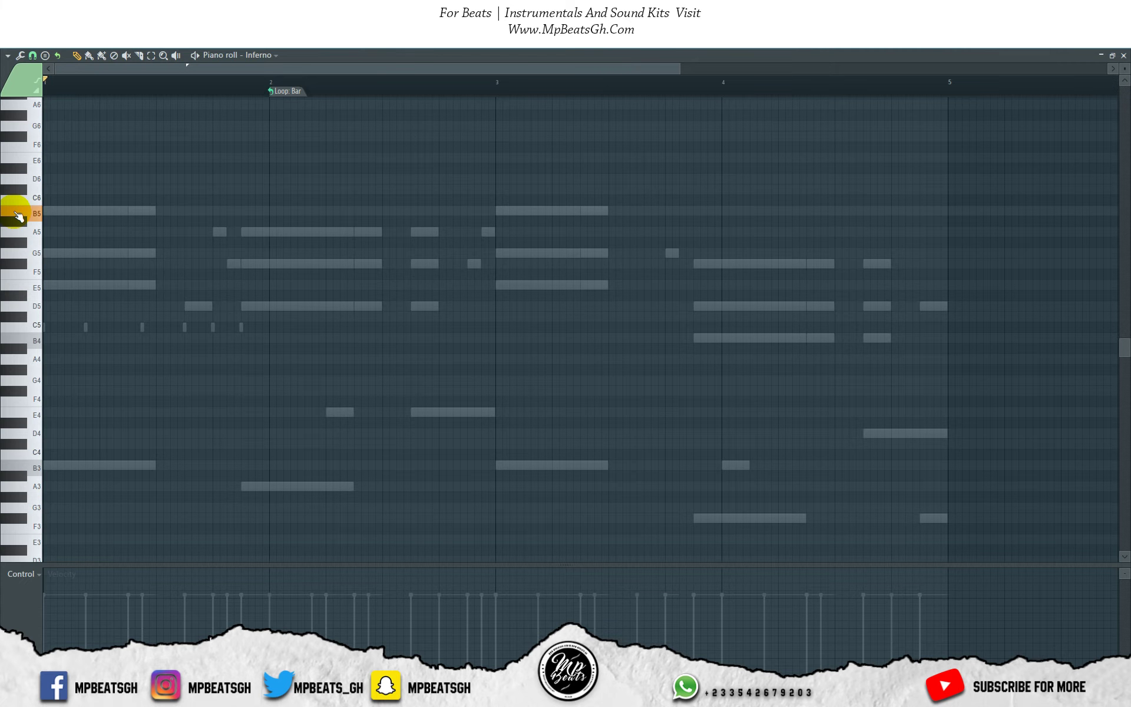
Step: Place a long B5 note at the start of bar 1 and turn looping off
click(53, 211)
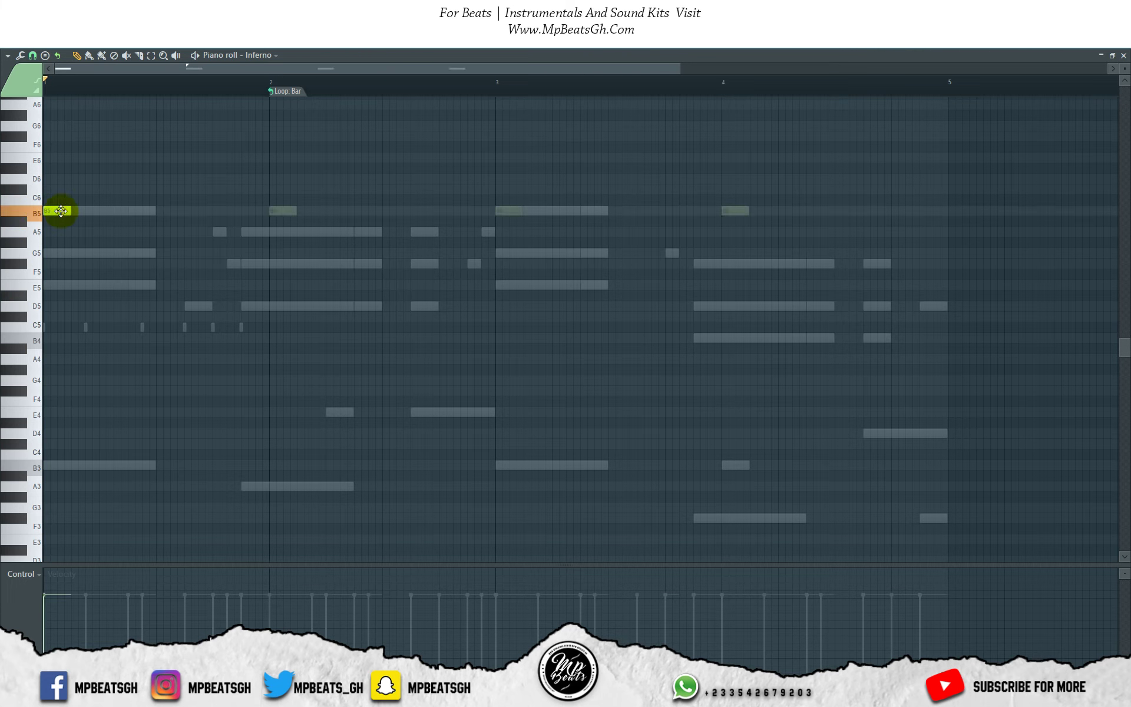
click(289, 91)
click(308, 103)
drag(71, 211, 265, 211)
key(F6)
key(space)
key(F6)
key(space)
key(ctrl+z)
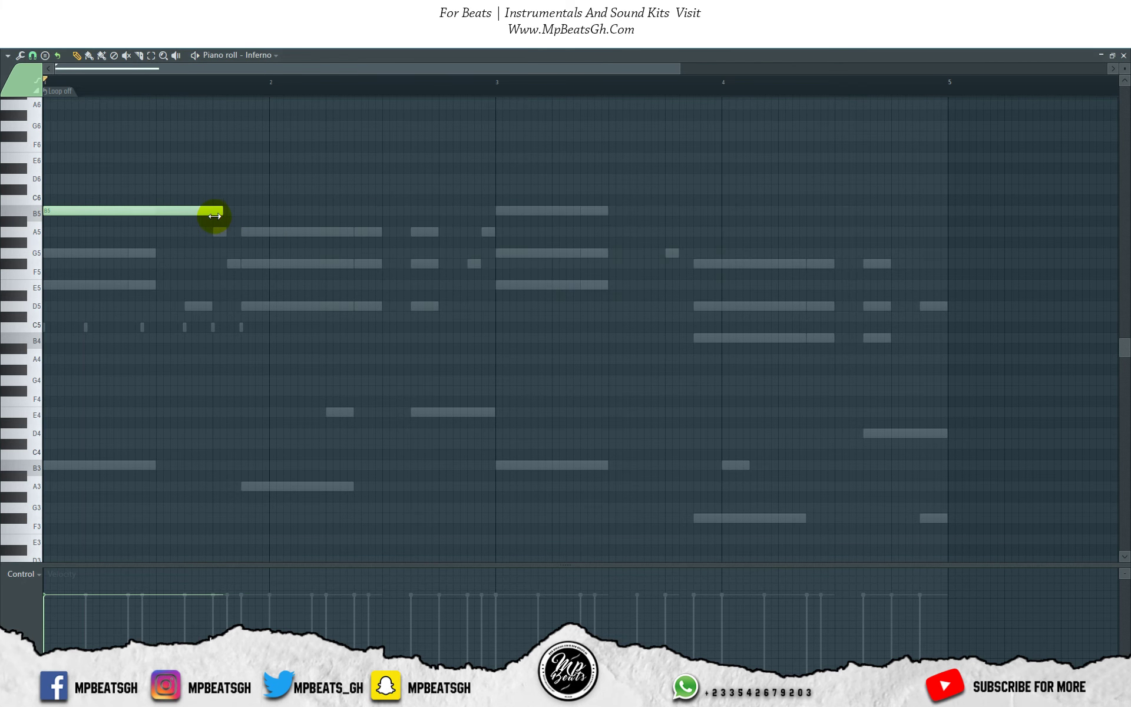
Step: Add A5, B5 at bar 3 and F#5, lengthening A5 and shifting A5 and F#5 slightly later
click(212, 231)
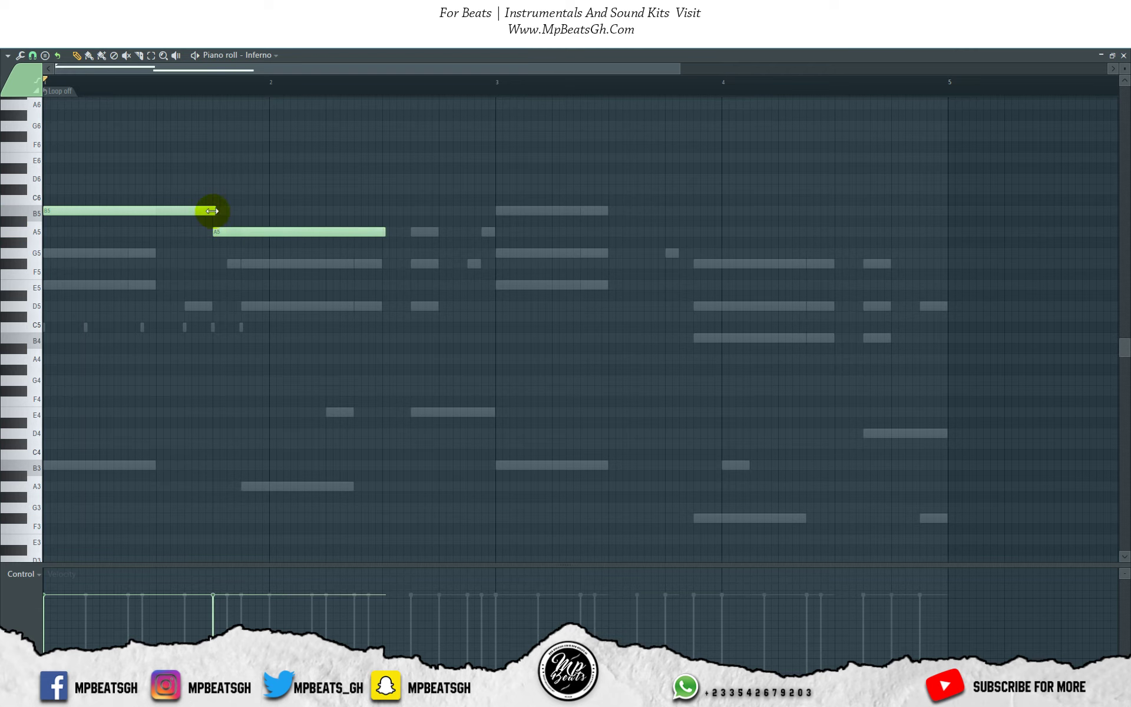
key(space)
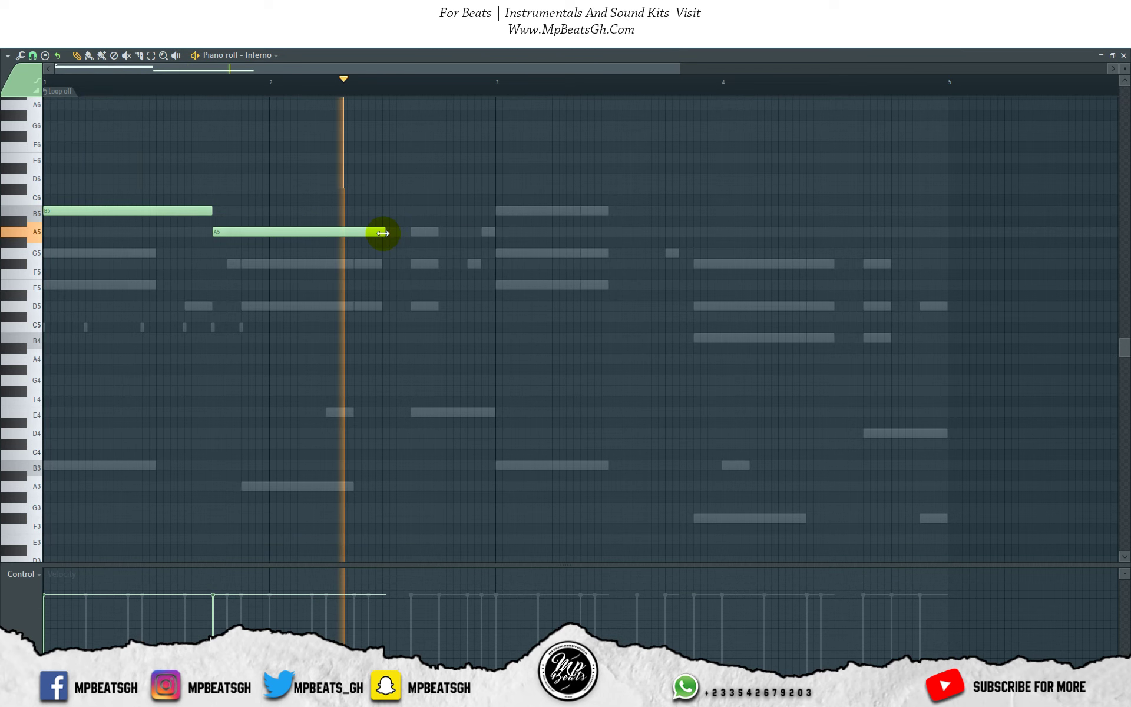
key(space)
click(499, 212)
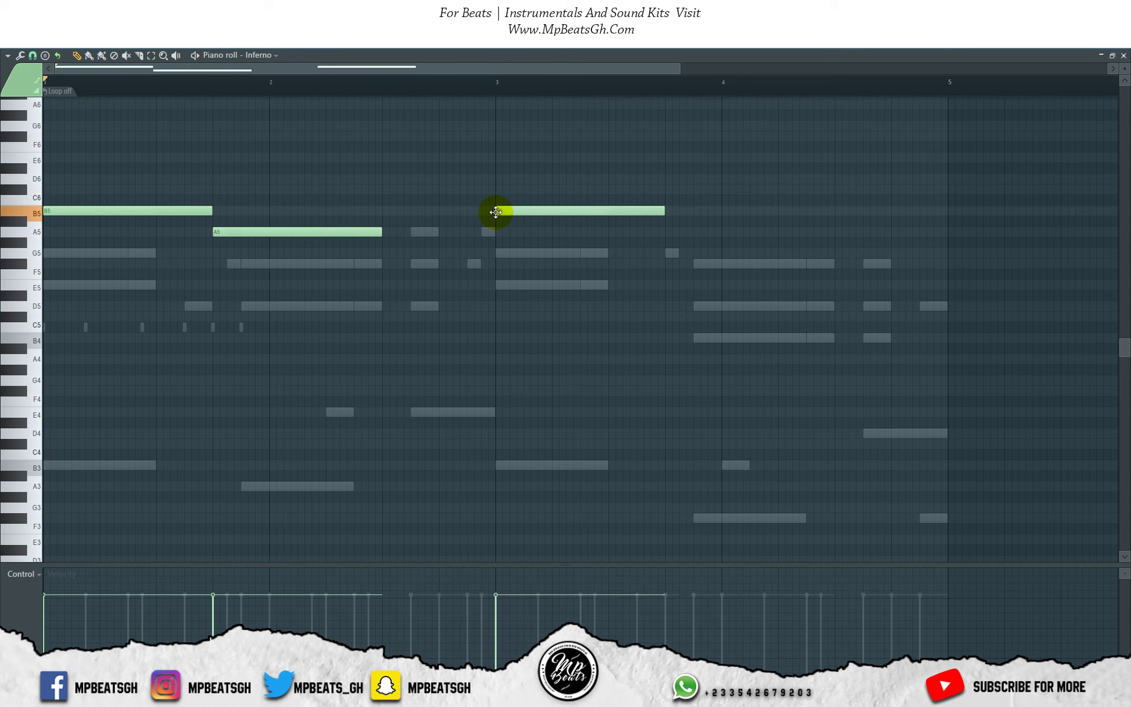
click(666, 263)
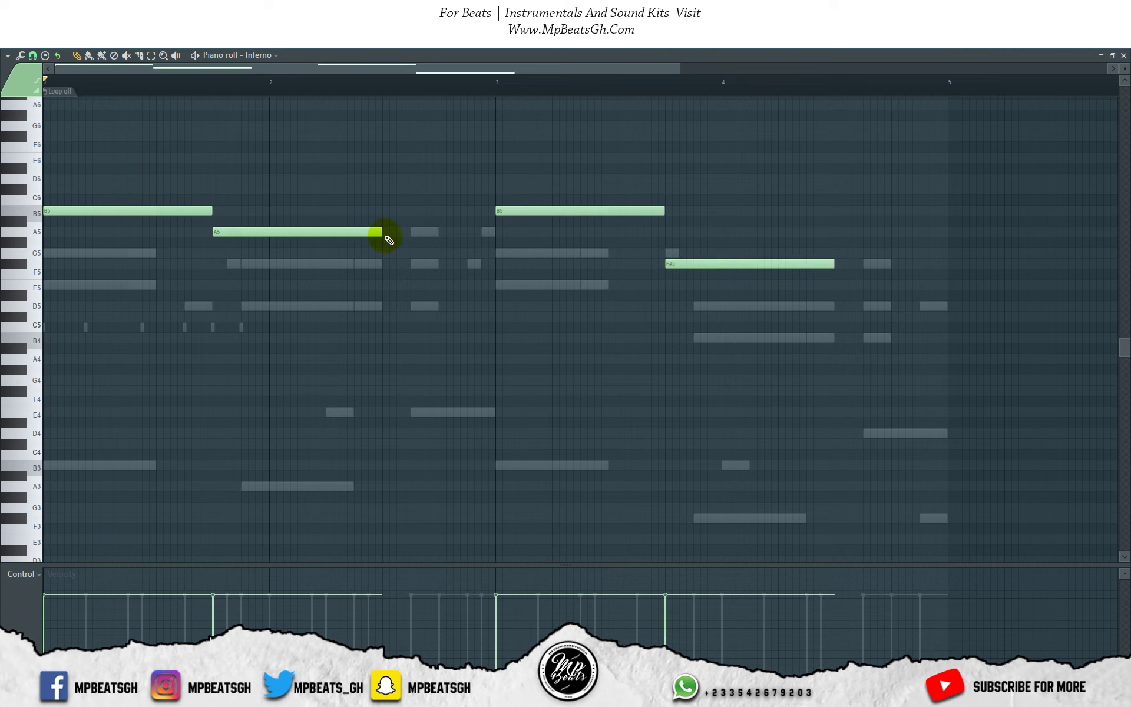
key(space)
drag(382, 232, 498, 243)
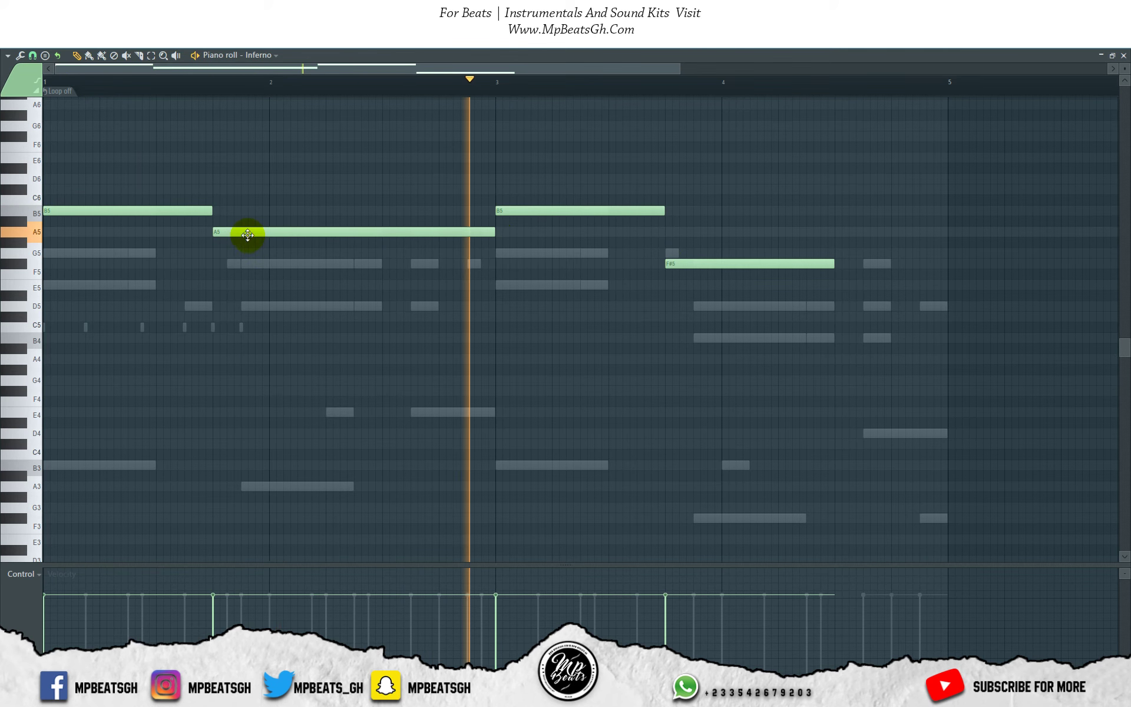
drag(248, 235, 276, 235)
key(space)
drag(704, 263, 719, 263)
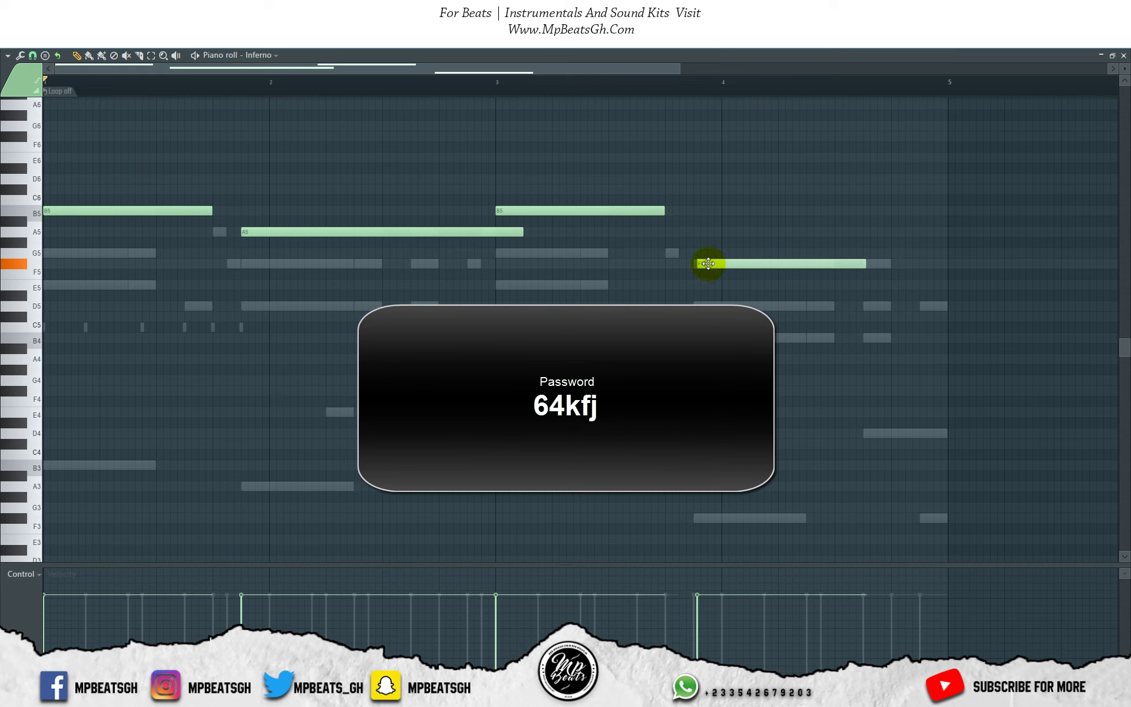
key(space)
key(space)
Step: Add a shortened high B6 note in bar 1 of the Inferno lead
click(212, 304)
right_click(212, 305)
scroll(156, 265, up, 4)
drag(156, 254, 158, 210)
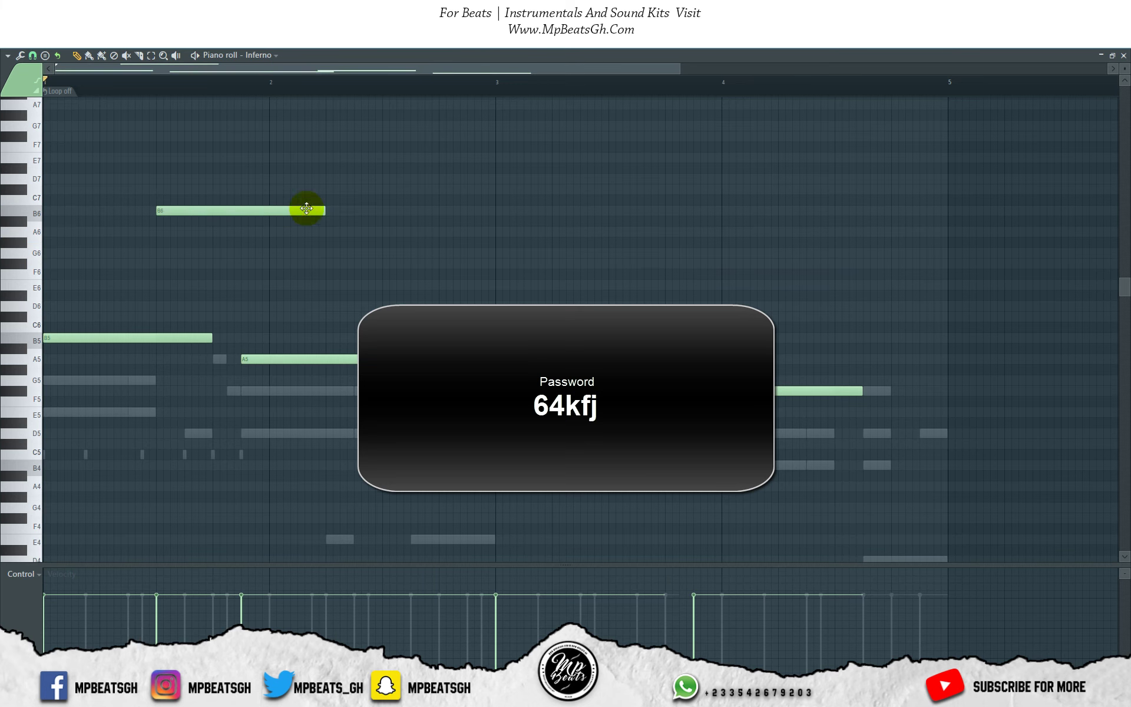
drag(275, 212, 240, 212)
Step: Make a short D5 slide note in bar 1
double_click(184, 434)
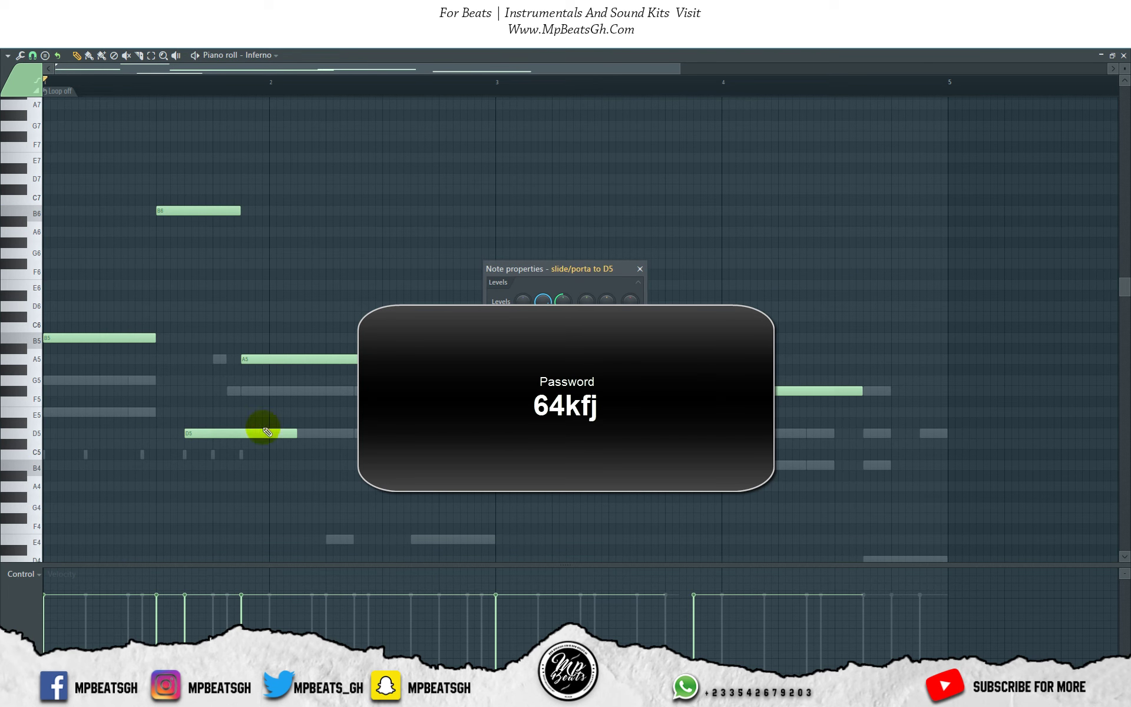
key(Escape)
key(space)
drag(294, 434, 210, 435)
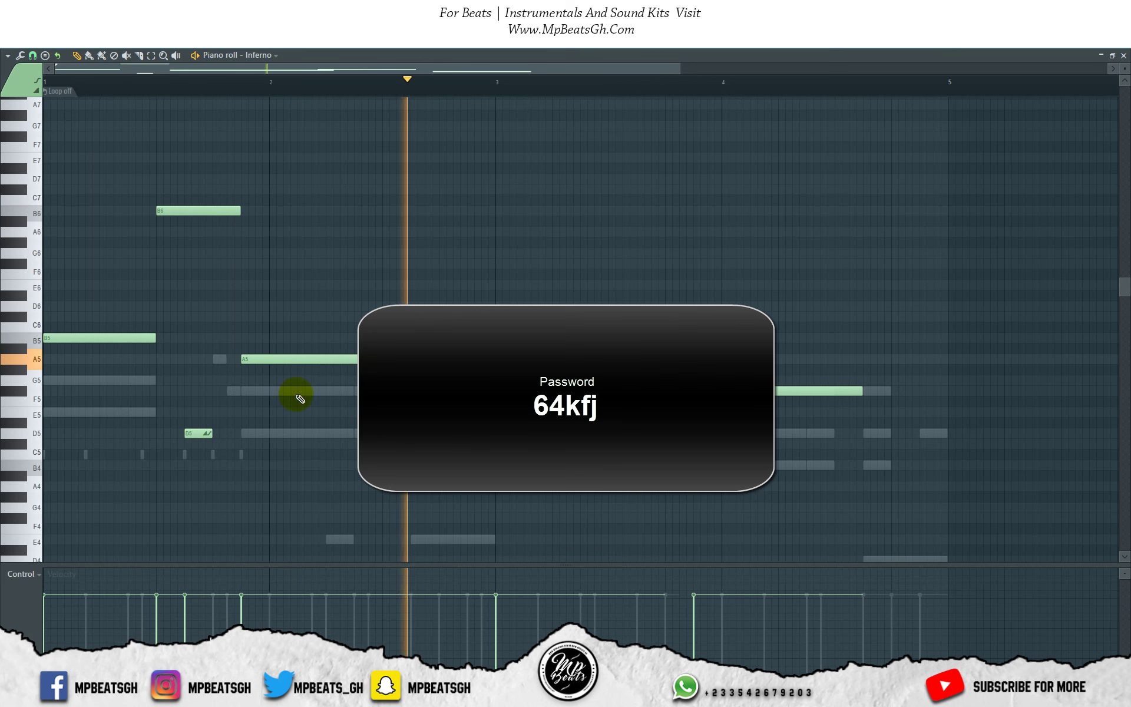
key(space)
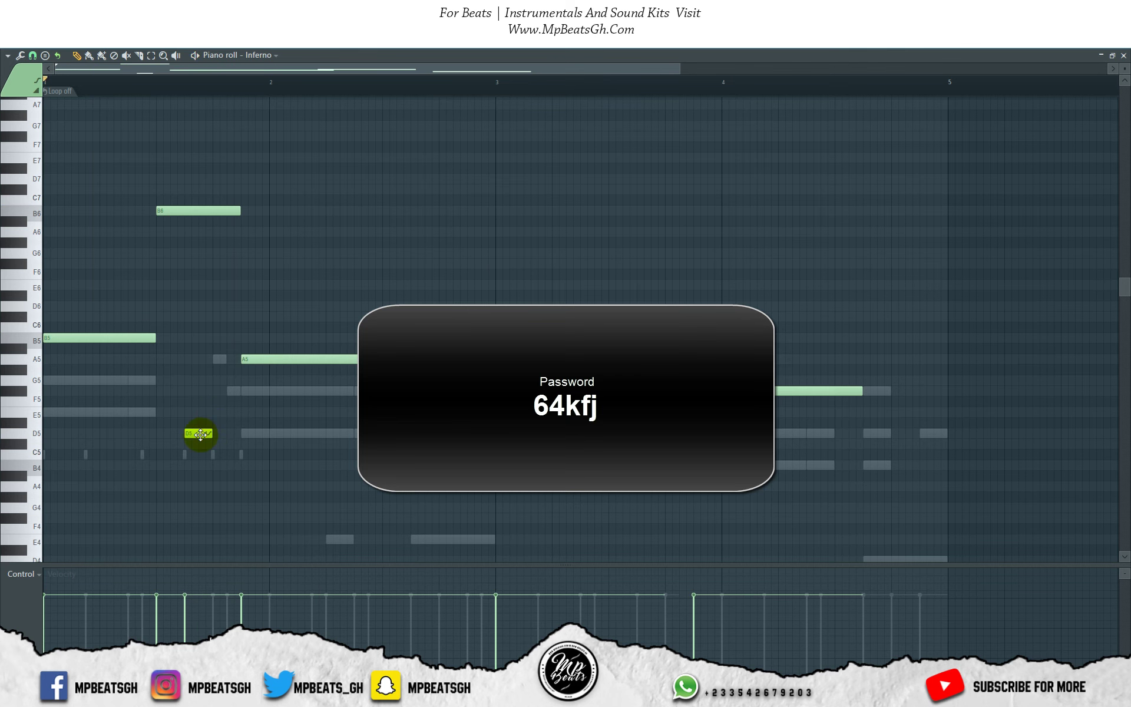
Step: Add an A6 slide note in bar 2 and play the lead from the start
click(445, 232)
key(space)
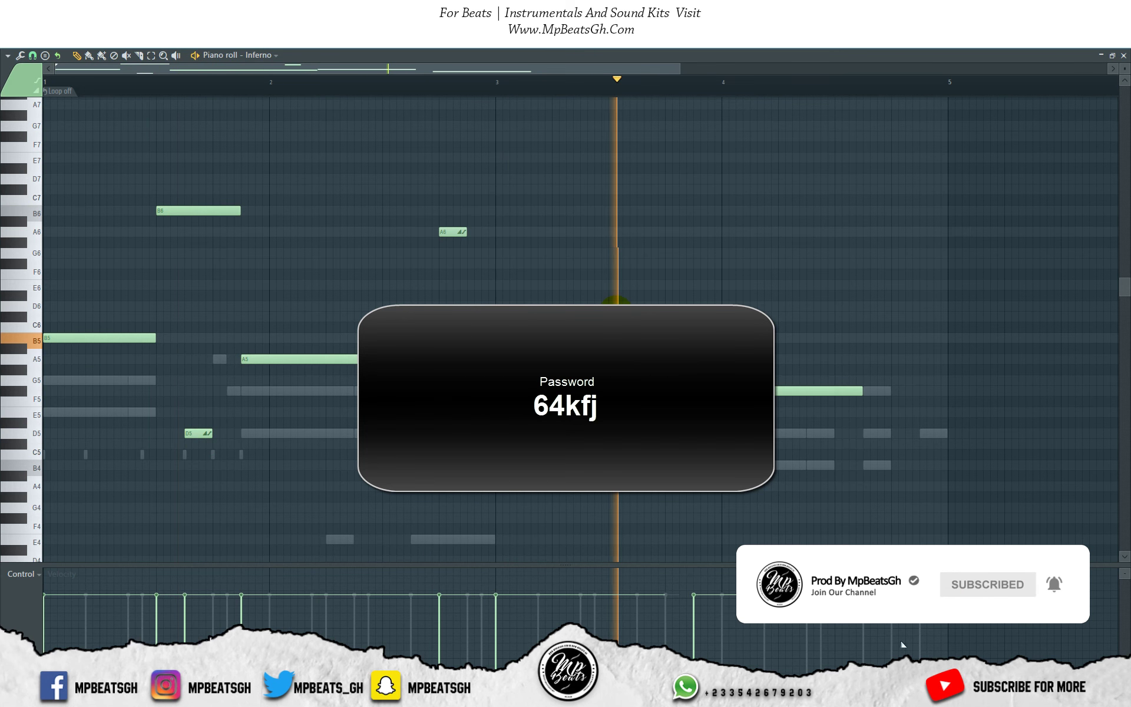
key(space)
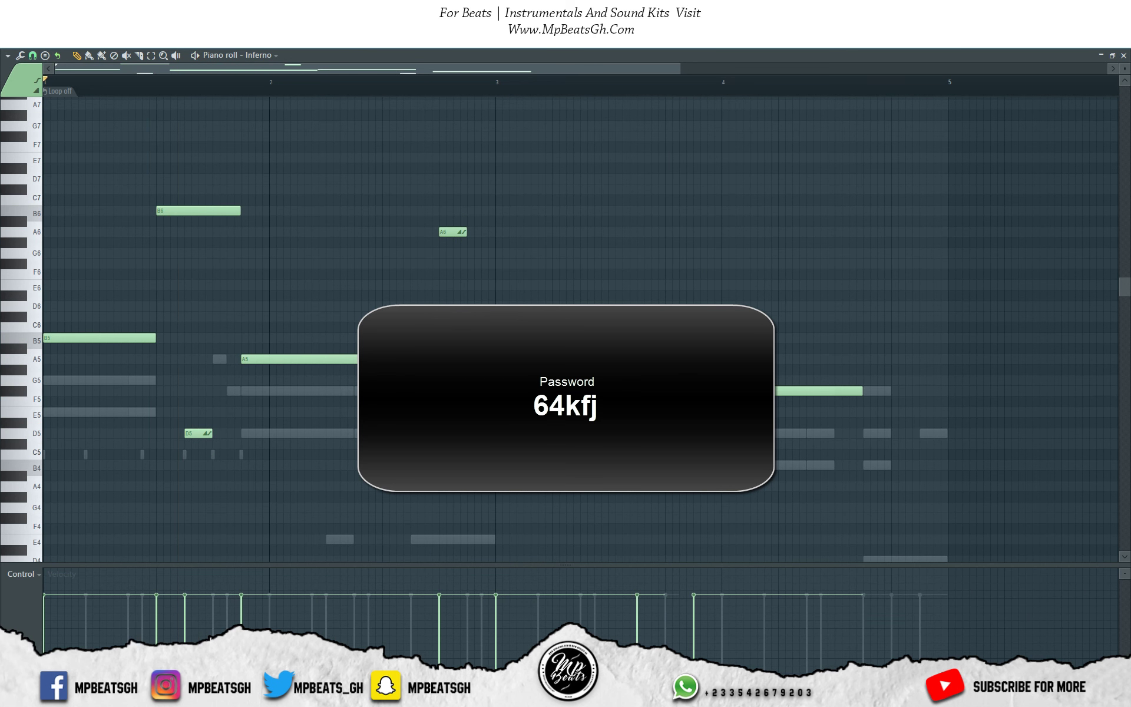
key(space)
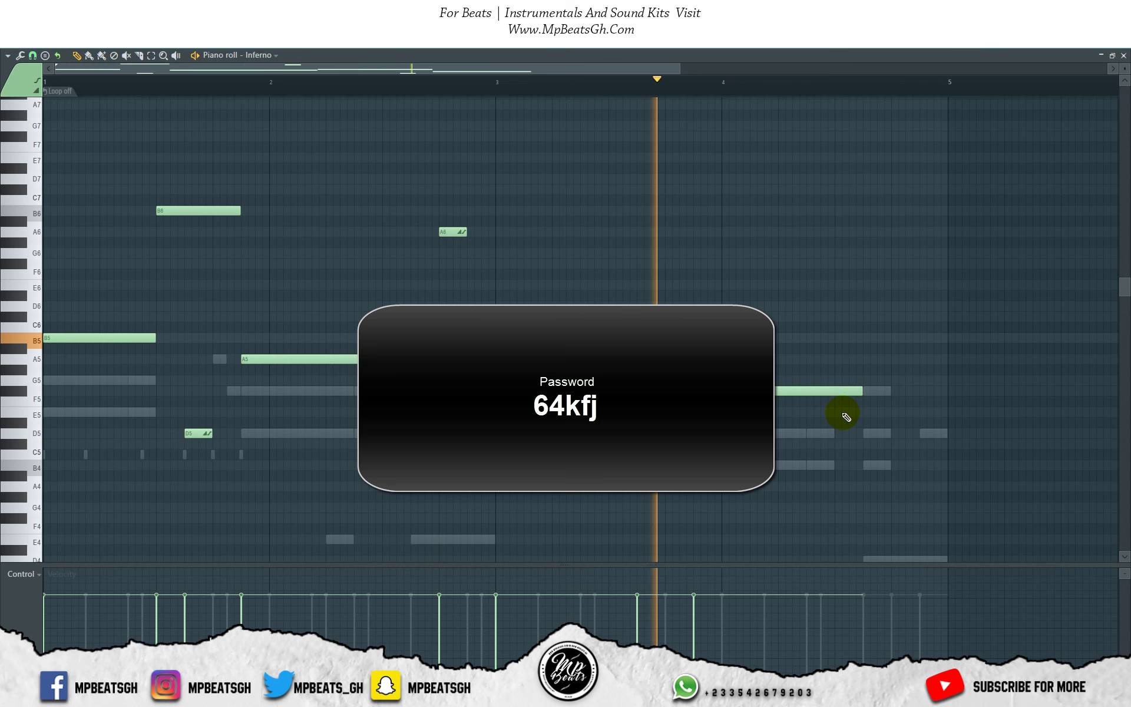
key(space)
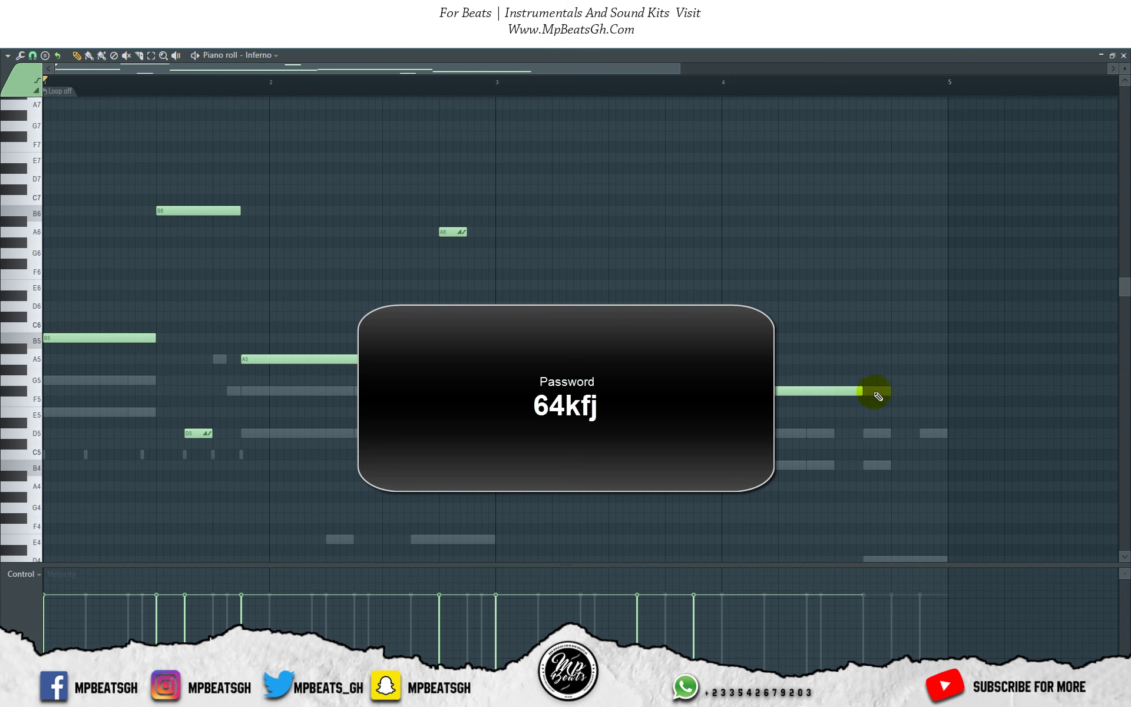
Step: Add an F#5 ending at bar 5, raise the high slide to F#7, play, and close the piano roll
click(892, 391)
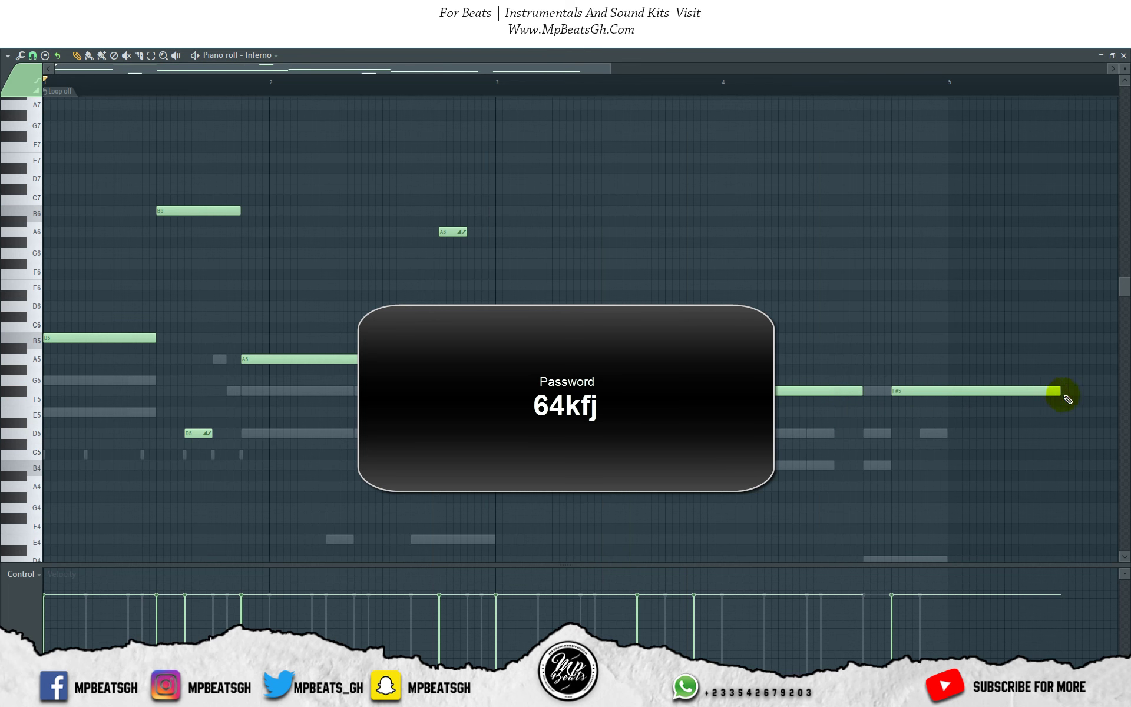
drag(985, 399, 944, 393)
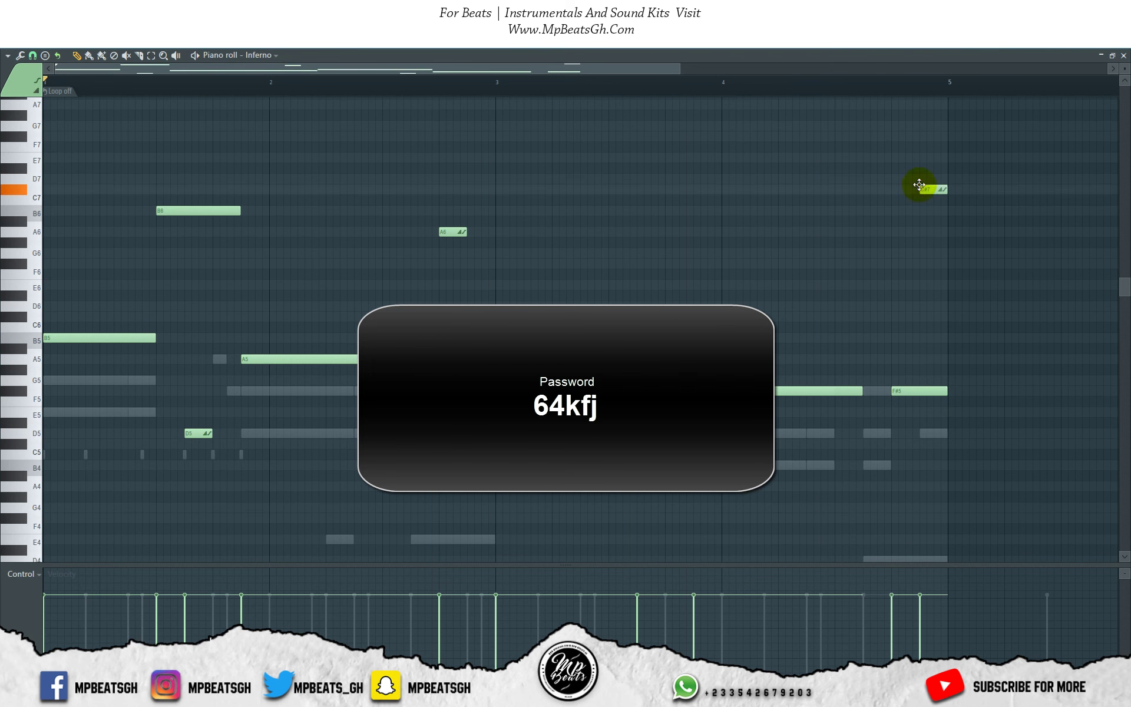
drag(919, 185, 918, 138)
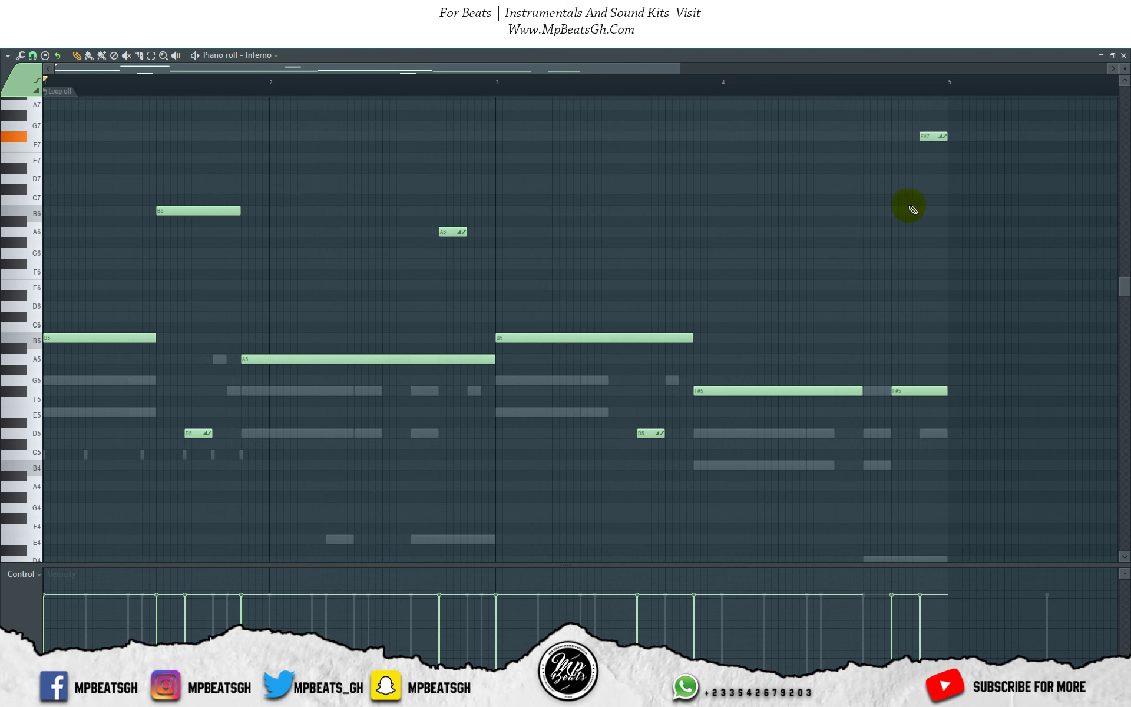
key(space)
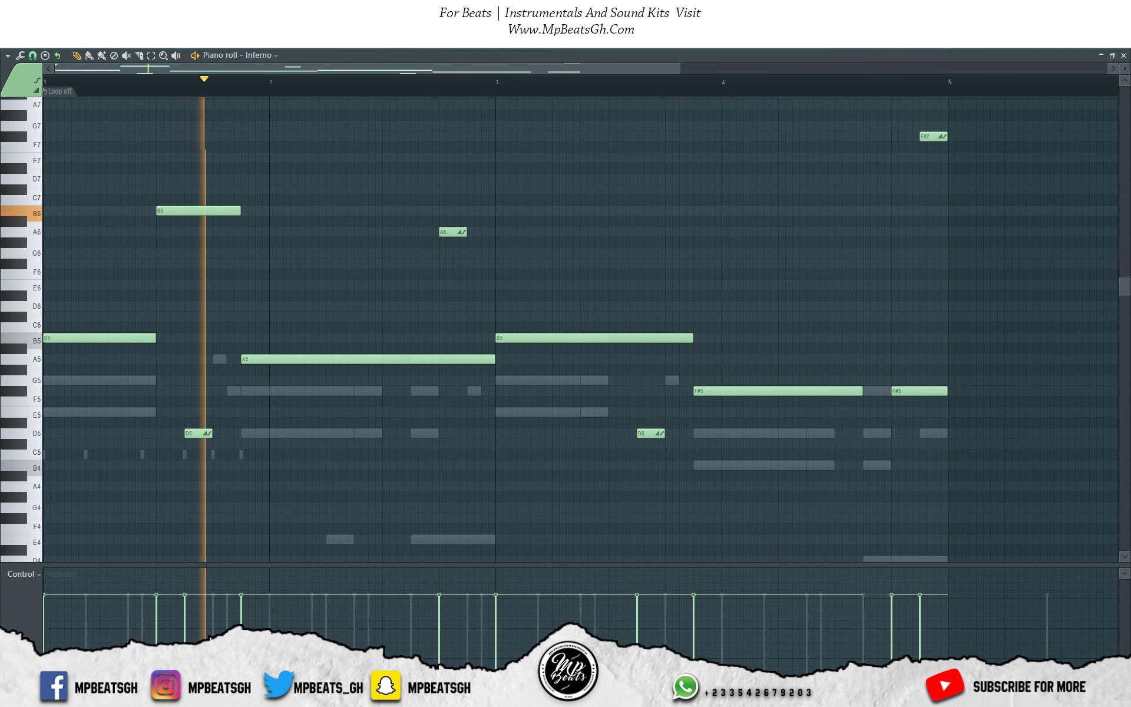
click(8, 55)
click(30, 69)
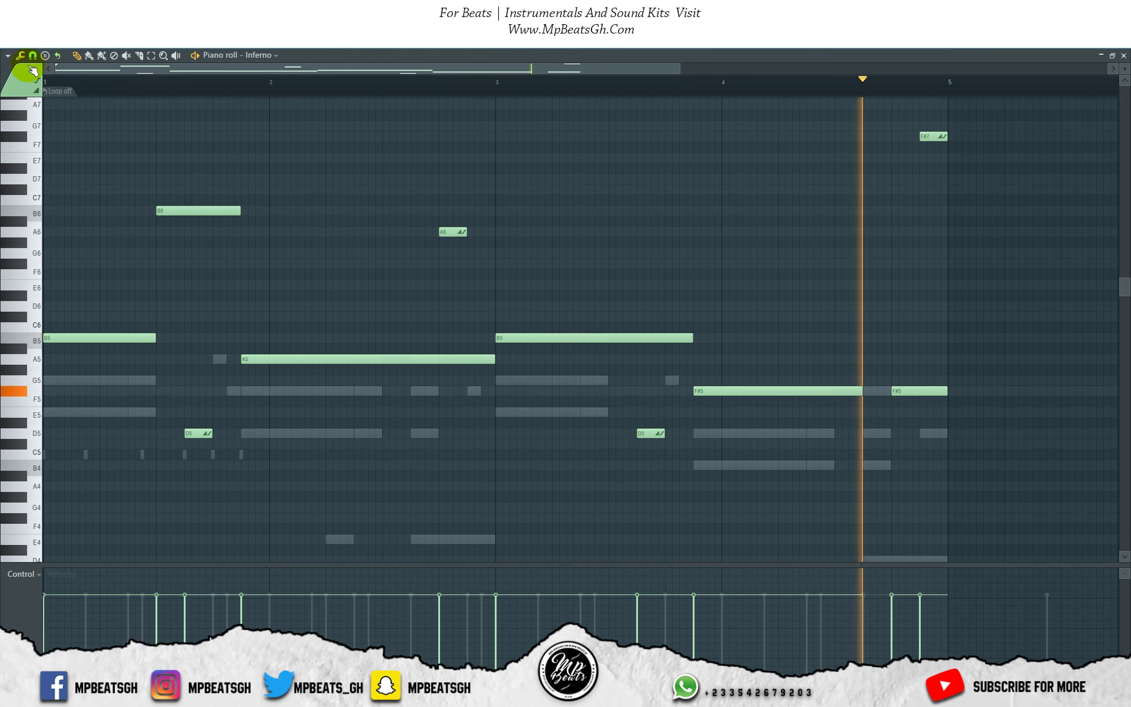
key(F7)
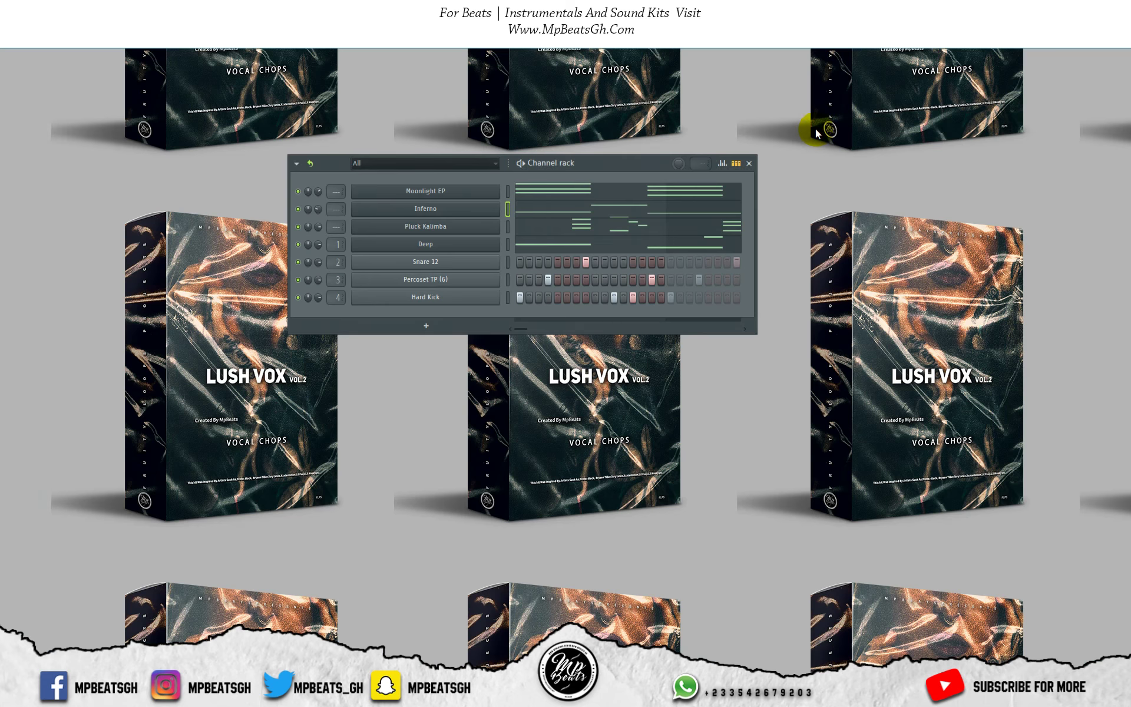